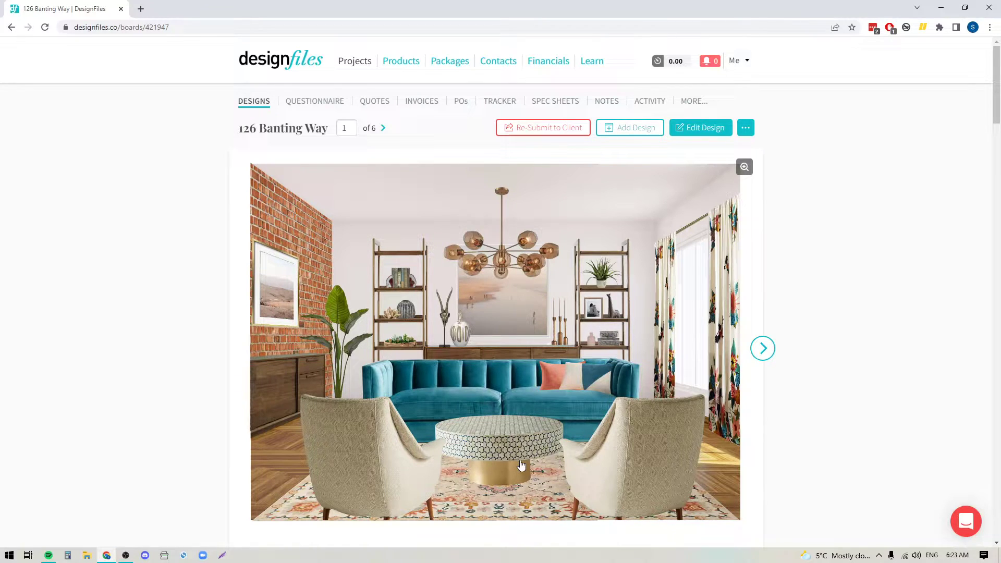
# Start a new floorplan design and draw a rectangular room about 23'10" by 20'1" (478 ft²).
pyautogui.click(632, 131)
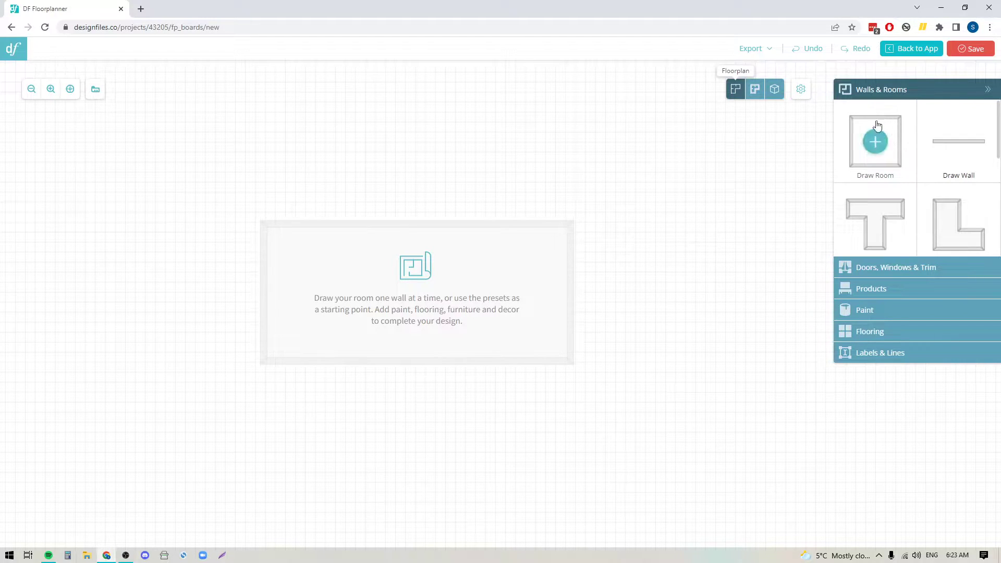
pyautogui.moveTo(872, 149)
pyautogui.click(871, 149)
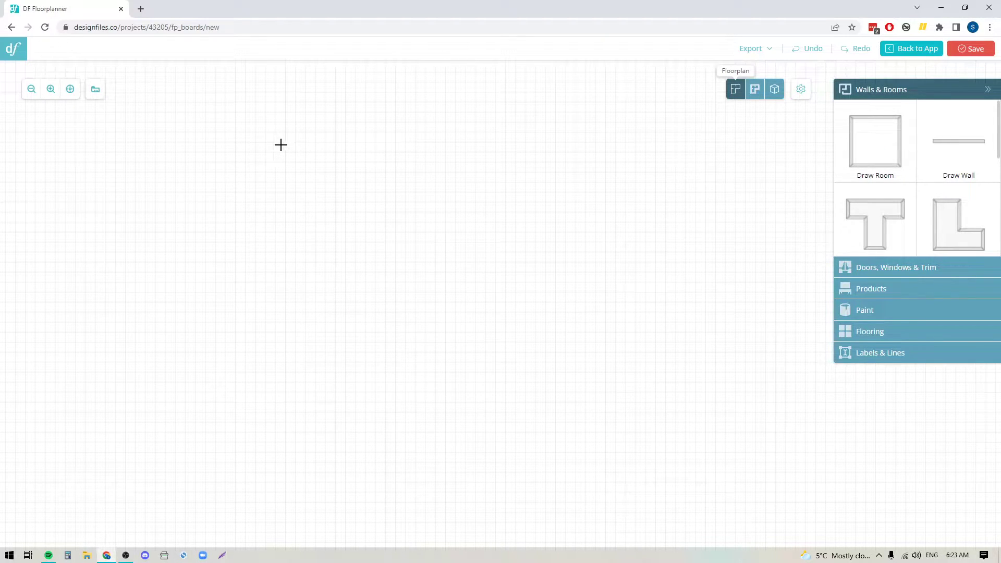
pyautogui.moveTo(277, 146)
pyautogui.mouseDown()
pyautogui.moveTo(331, 226)
pyautogui.moveTo(541, 389)
pyautogui.moveTo(668, 472)
pyautogui.moveTo(646, 457)
pyautogui.mouseUp()
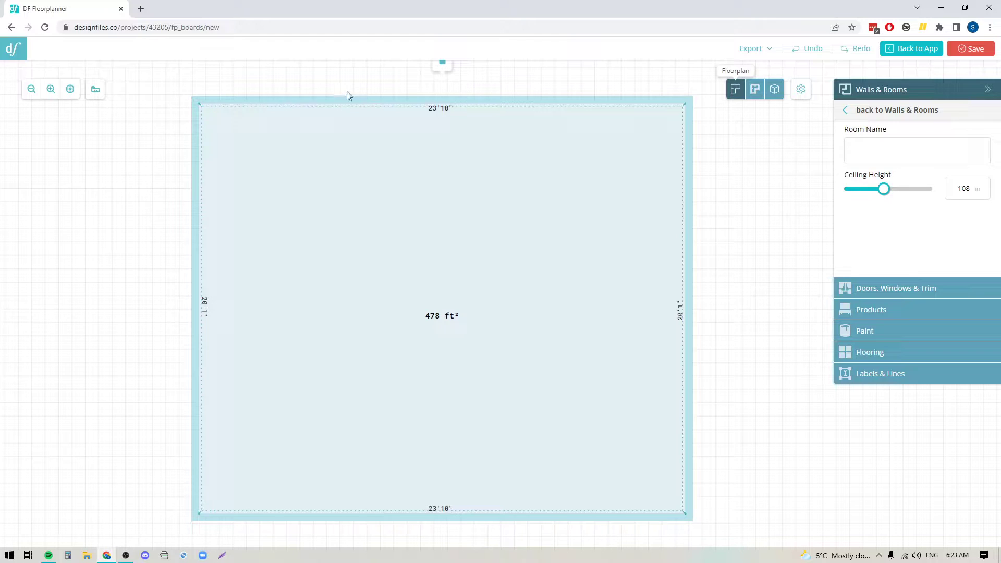
# Set the top and bottom walls to 20 feet long.
pyautogui.click(436, 108)
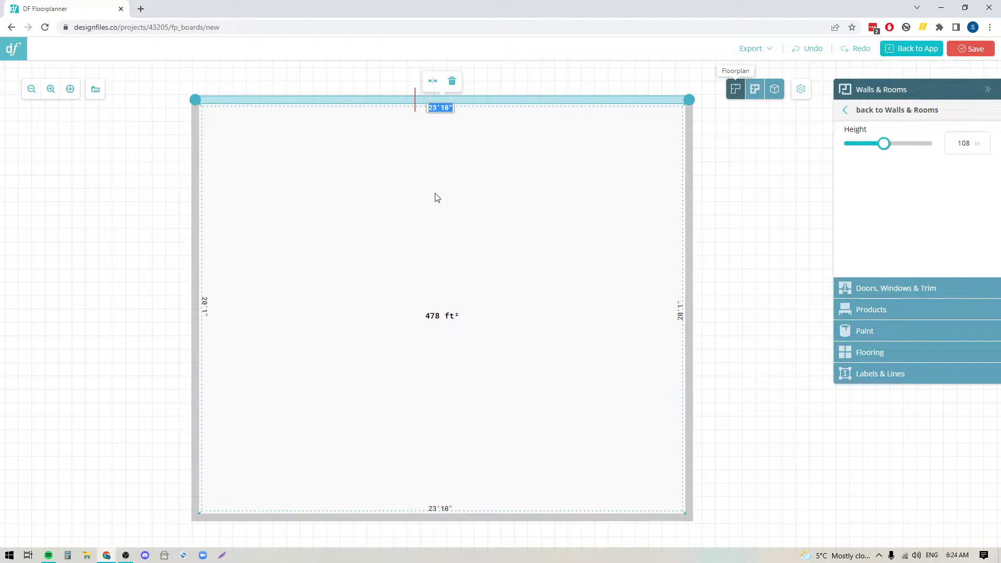
pyautogui.write('20')
pyautogui.press('Return')
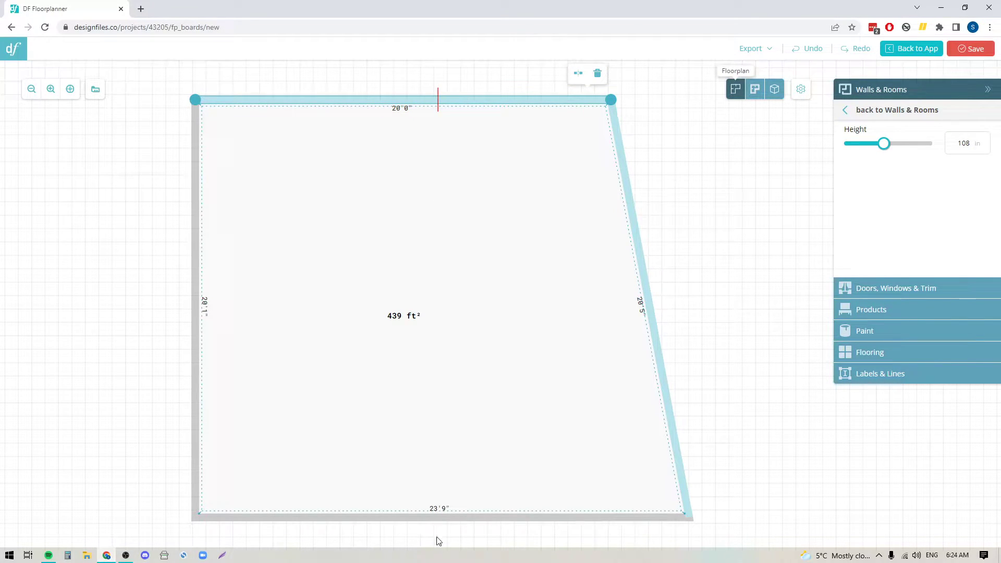
pyautogui.click(439, 509)
pyautogui.write('20')
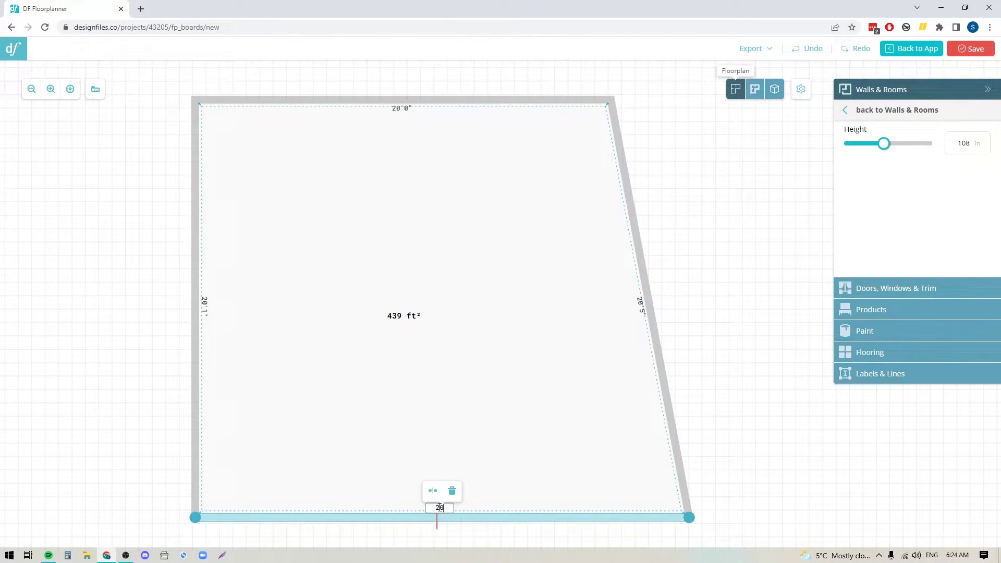
pyautogui.press('Return')
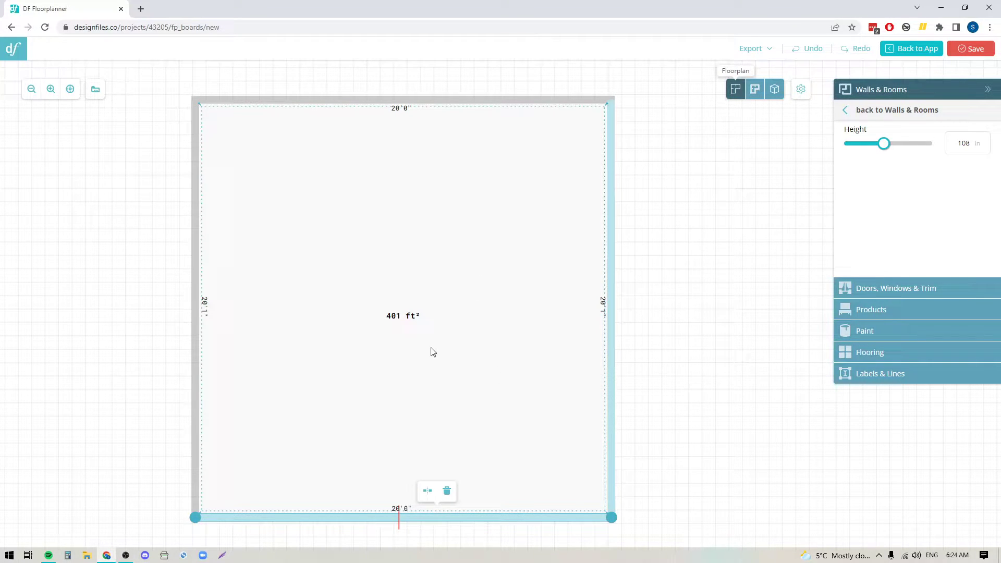
# Drag the right wall outward and the top wall down to make the room 21'4" by 19'0".
pyautogui.click(613, 303)
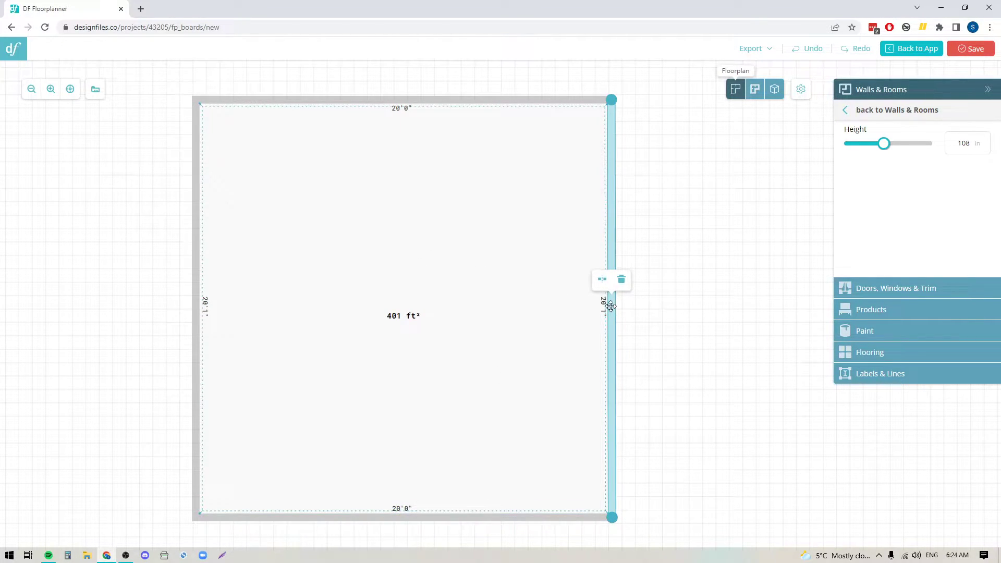
pyautogui.moveTo(612, 306); pyautogui.dragTo(640, 306)
pyautogui.click(453, 102)
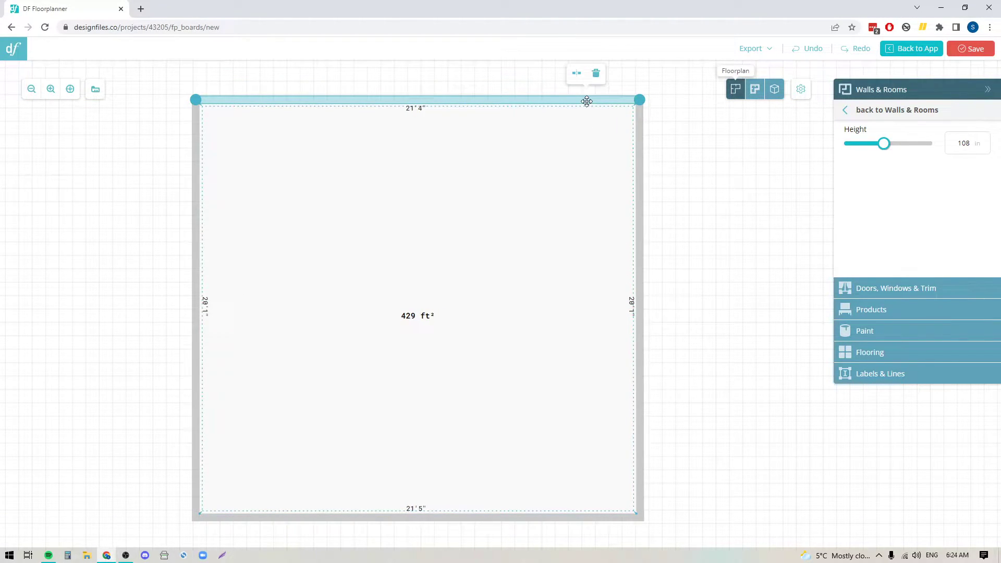
pyautogui.moveTo(587, 101); pyautogui.dragTo(587, 104)
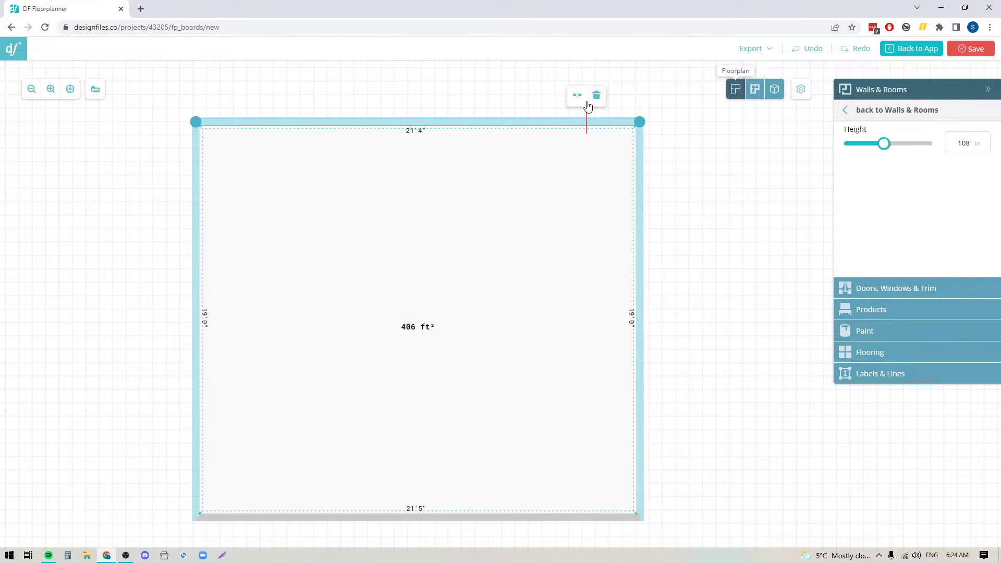
pyautogui.click(684, 277)
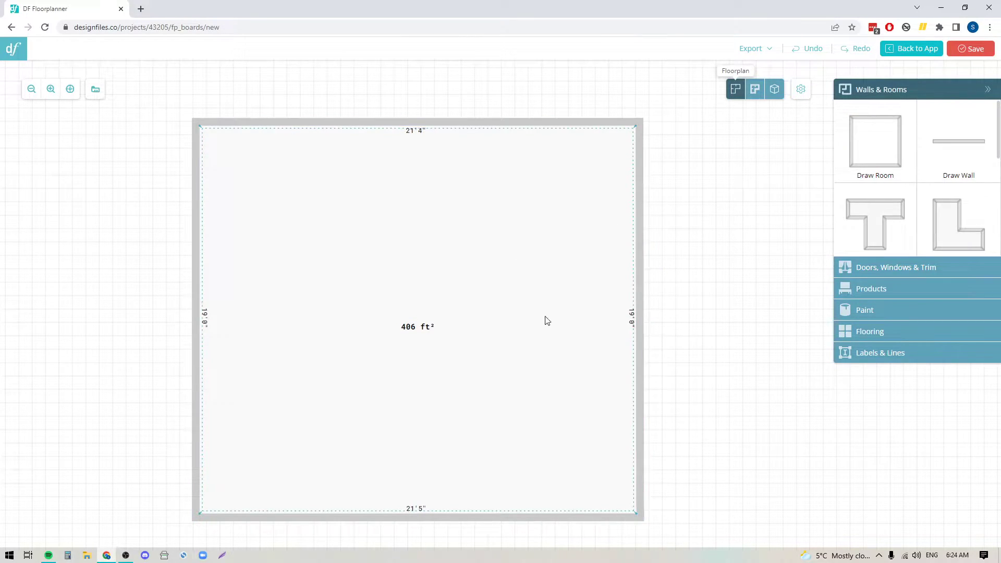
# Delete the rectangular room.
pyautogui.click(524, 396)
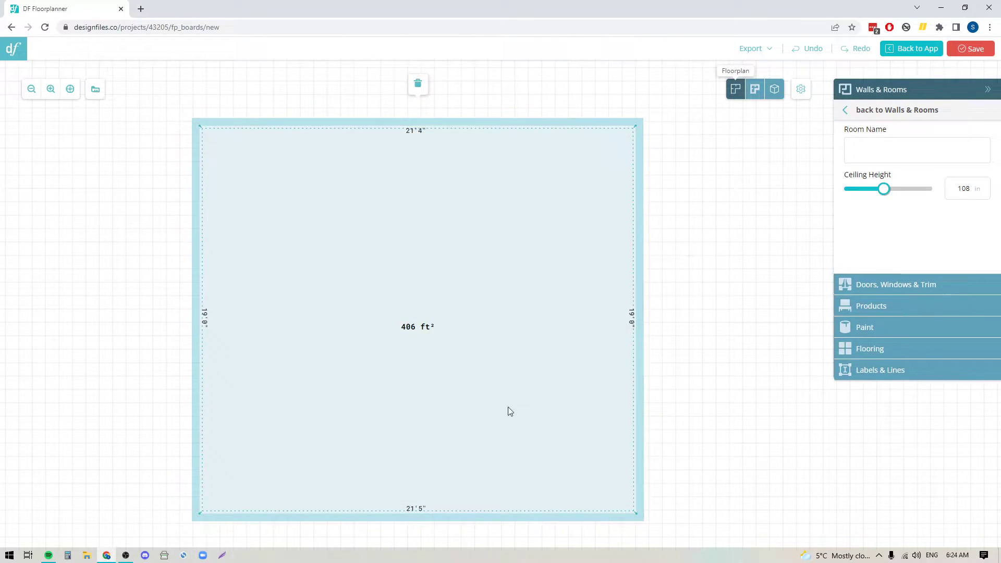
pyautogui.click(417, 86)
pyautogui.click(545, 90)
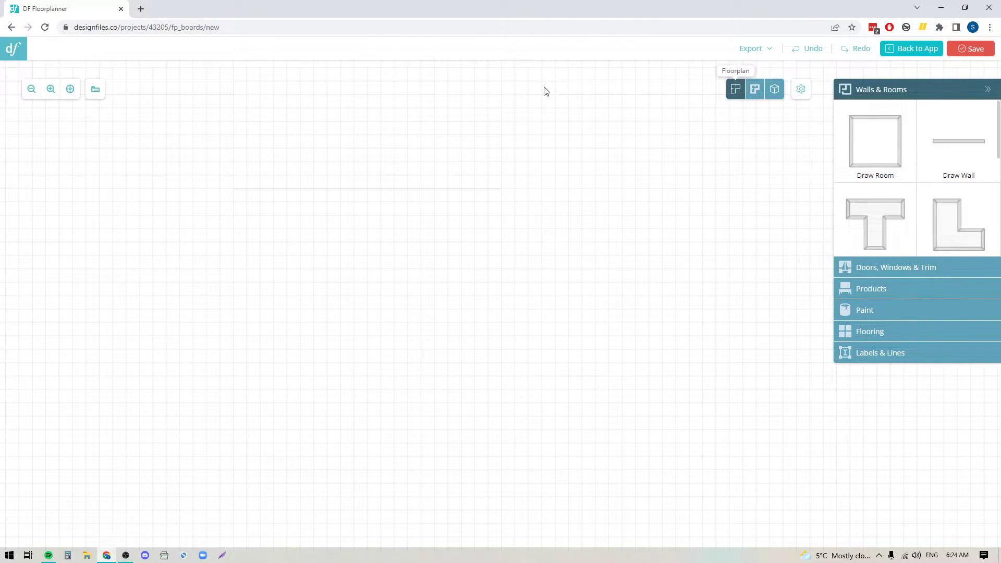
# Draw a closed wall outline with a stepped top-right notch and an angled lower-right wall.
pyautogui.click(962, 145)
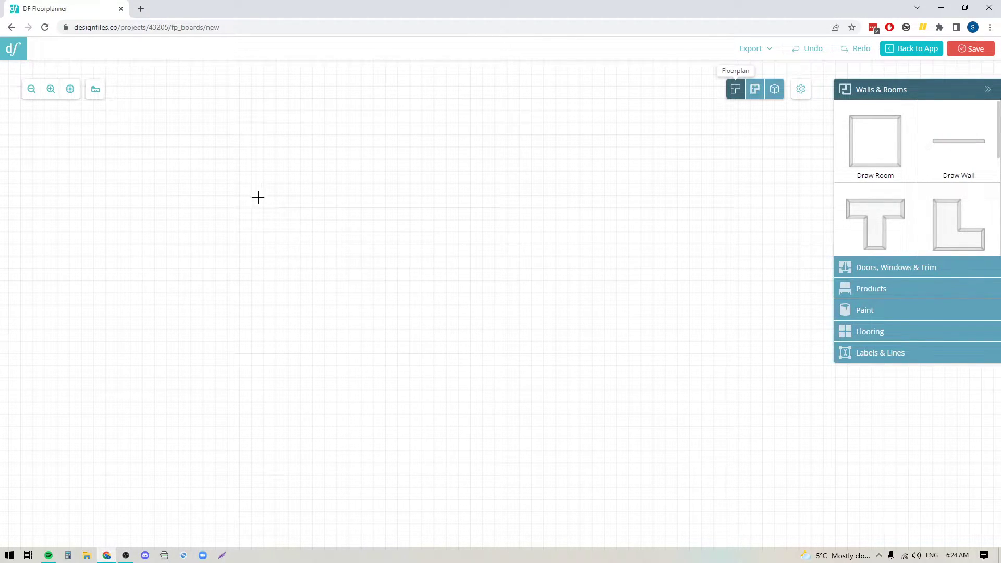
pyautogui.click(237, 135)
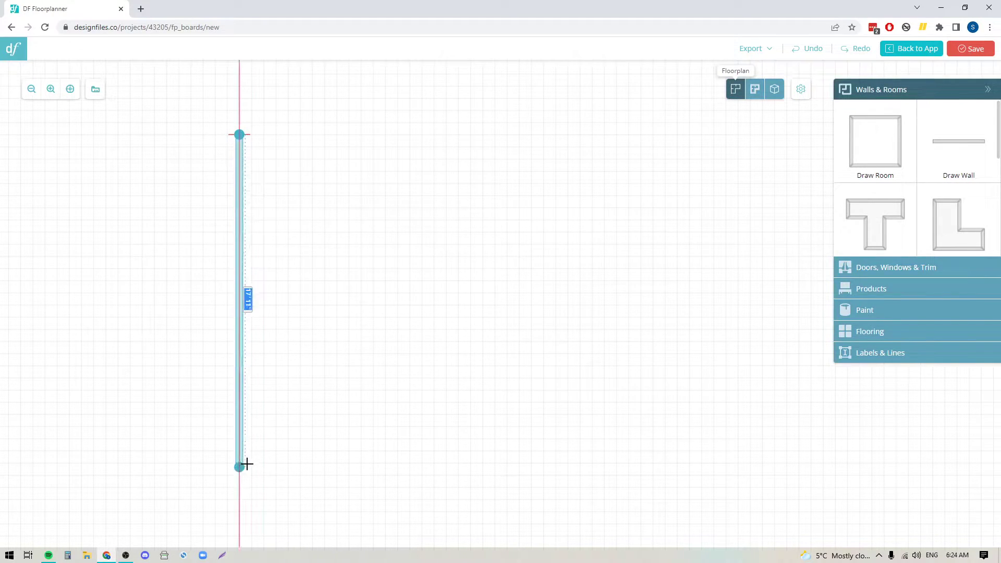
pyautogui.click(239, 450)
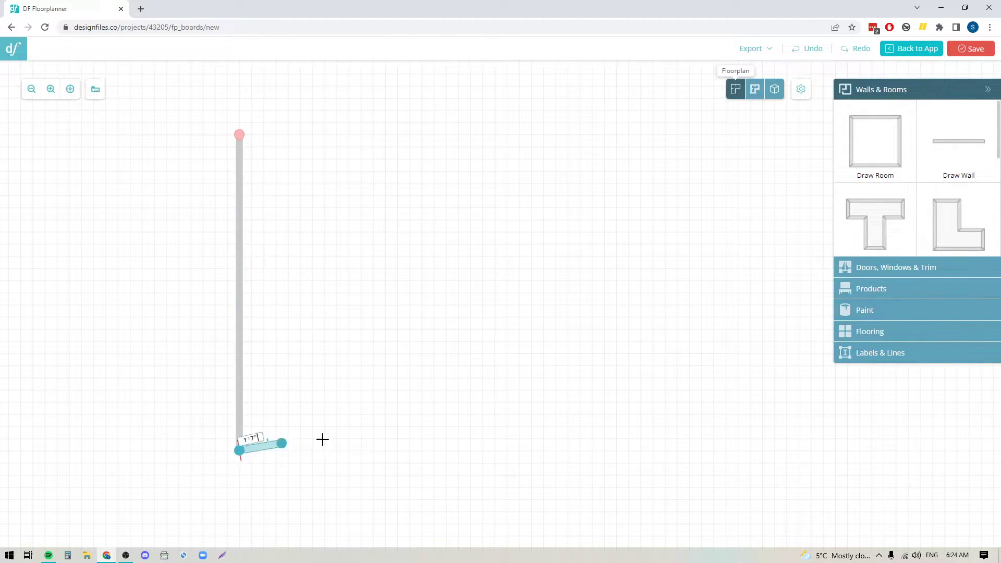
pyautogui.click(588, 450)
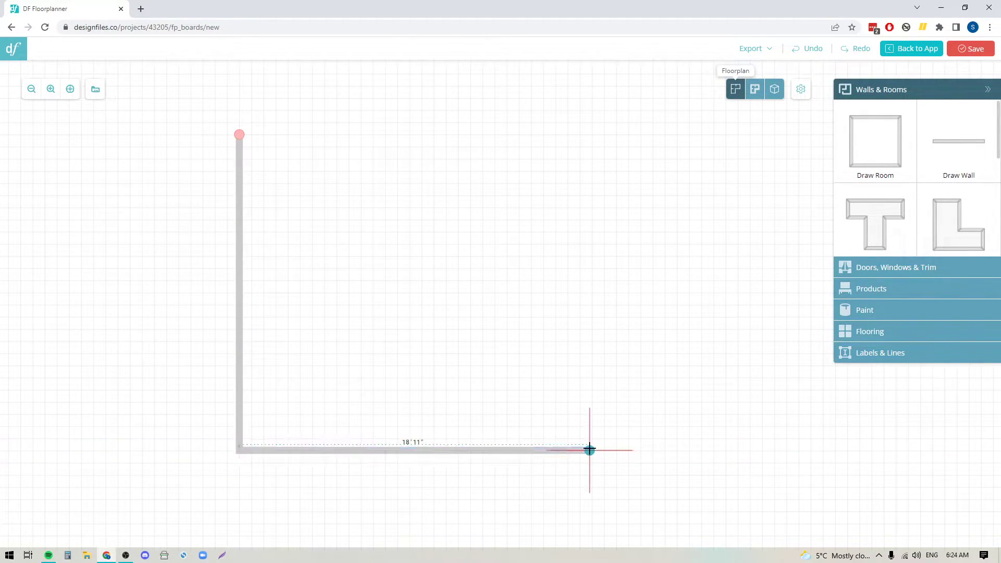
pyautogui.click(691, 329)
pyautogui.click(691, 217)
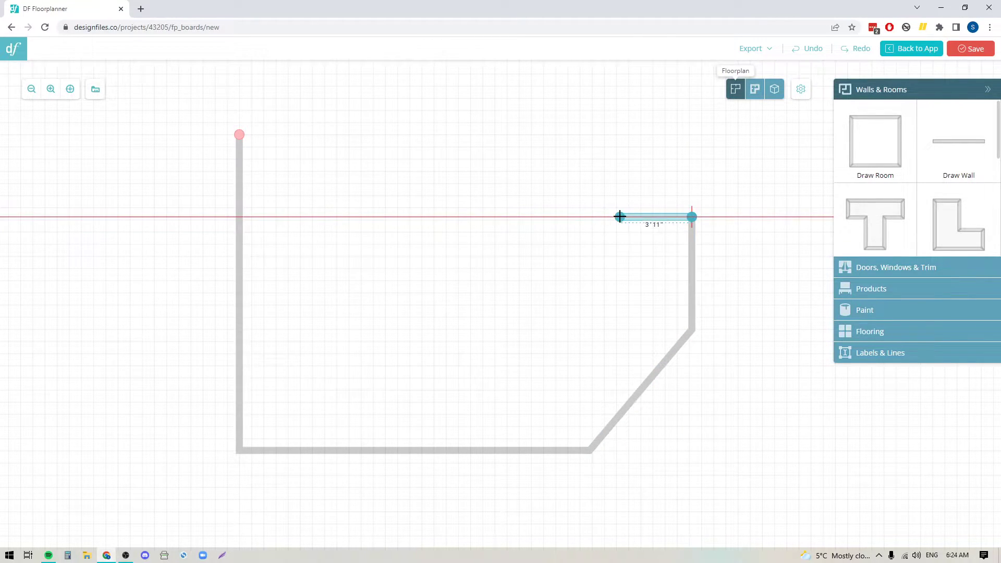
pyautogui.click(620, 217)
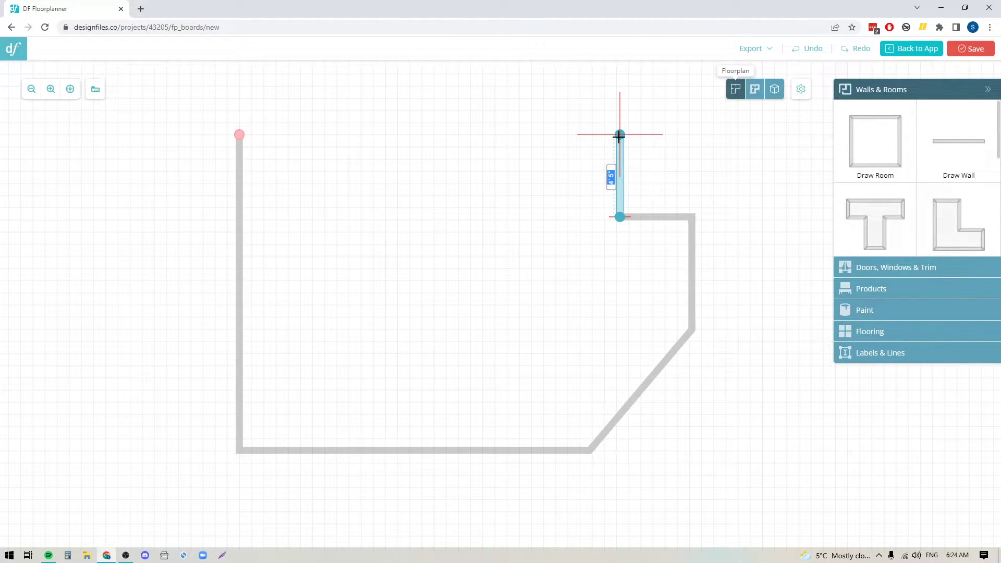
pyautogui.click(619, 135)
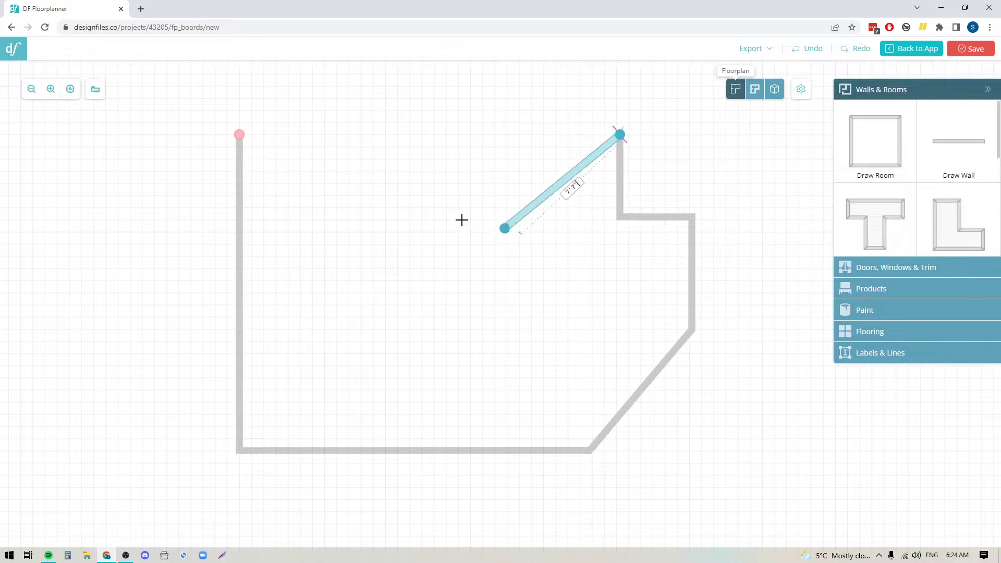
pyautogui.click(240, 135)
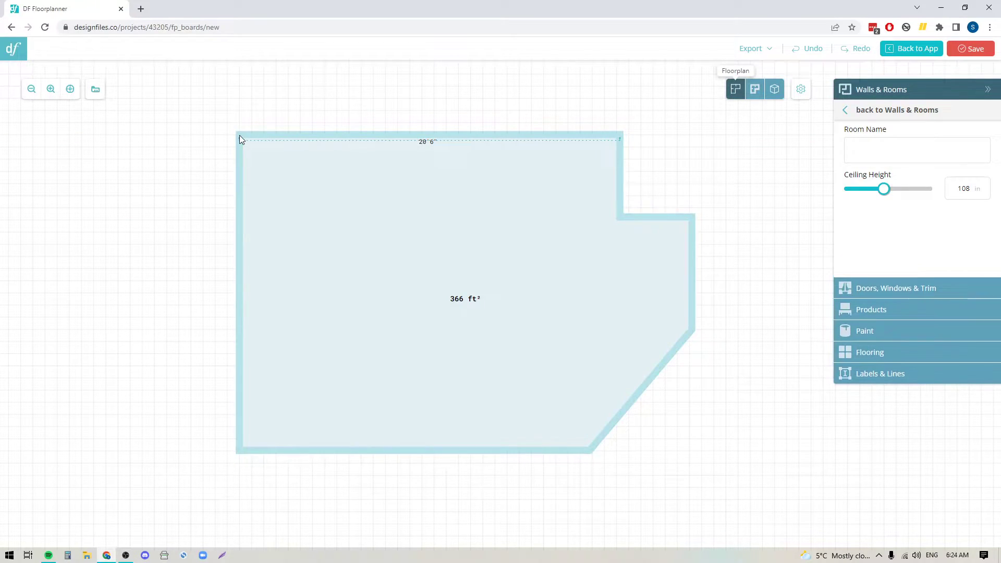
# Shift the room slightly down-left and nudge the notch wall left, giving 363 ft².
pyautogui.click(677, 418)
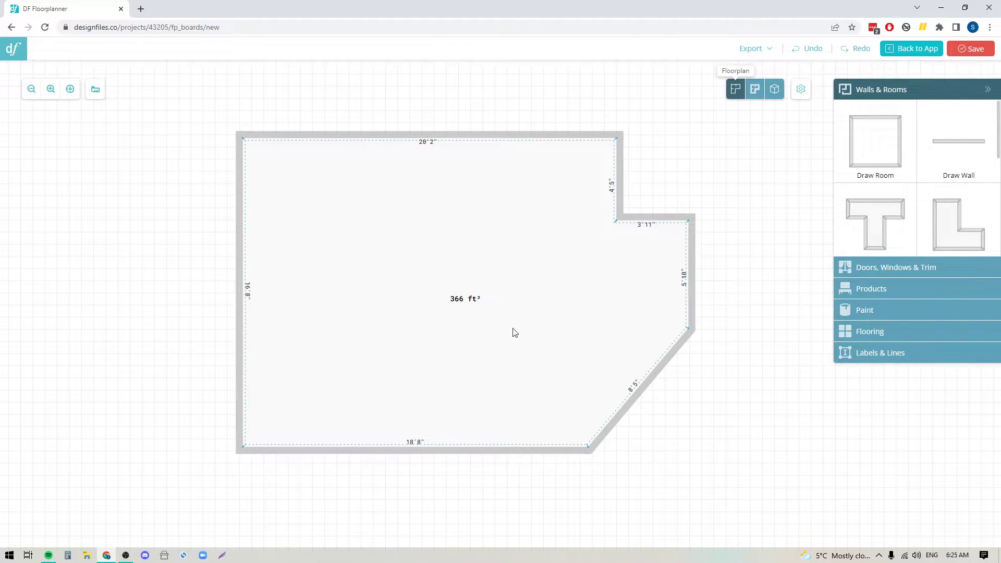
pyautogui.moveTo(513, 303)
pyautogui.mouseDown()
pyautogui.moveTo(503, 289)
pyautogui.moveTo(504, 307)
pyautogui.mouseUp()
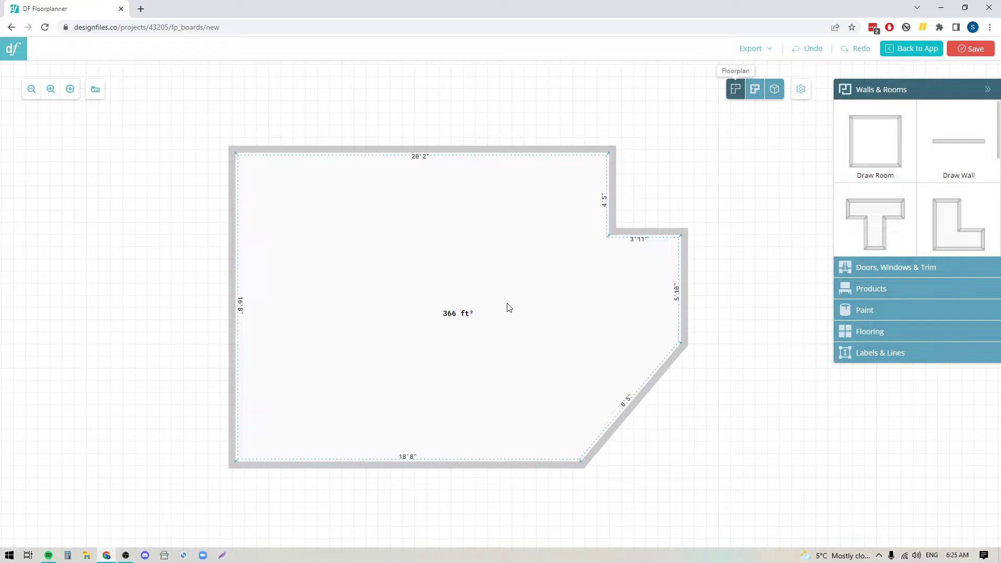
pyautogui.click(611, 191)
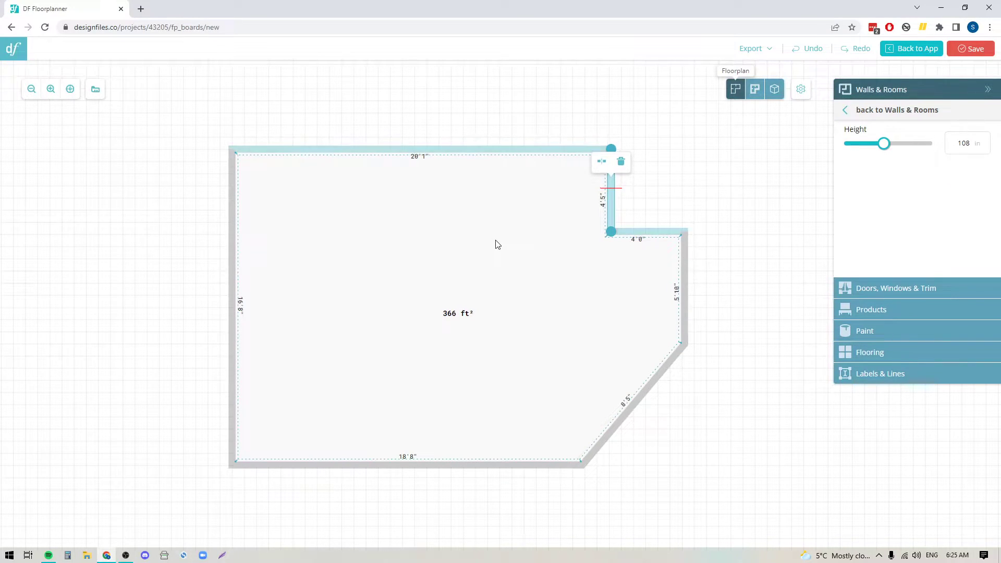
pyautogui.press('Left')
pyautogui.press('Left')
pyautogui.press('Left')
pyautogui.press('Left')
pyautogui.press('Left')
pyautogui.press('Left')
pyautogui.press('Left')
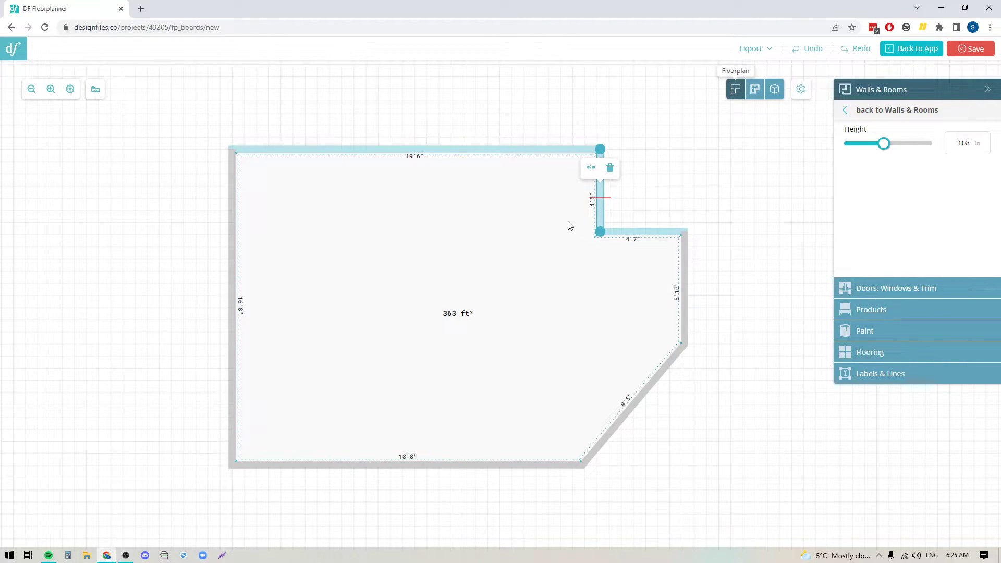
pyautogui.click(413, 158)
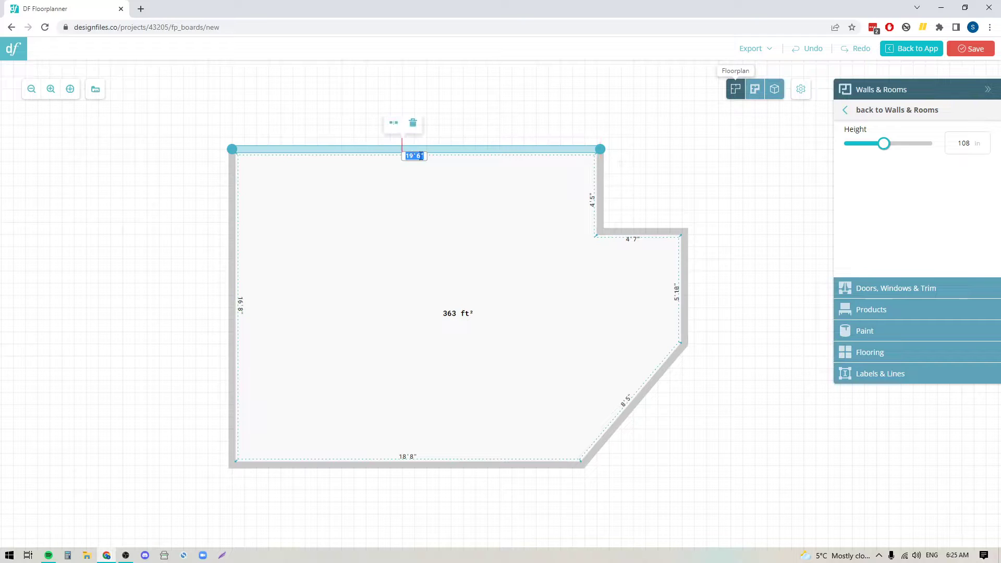
pyautogui.click(533, 125)
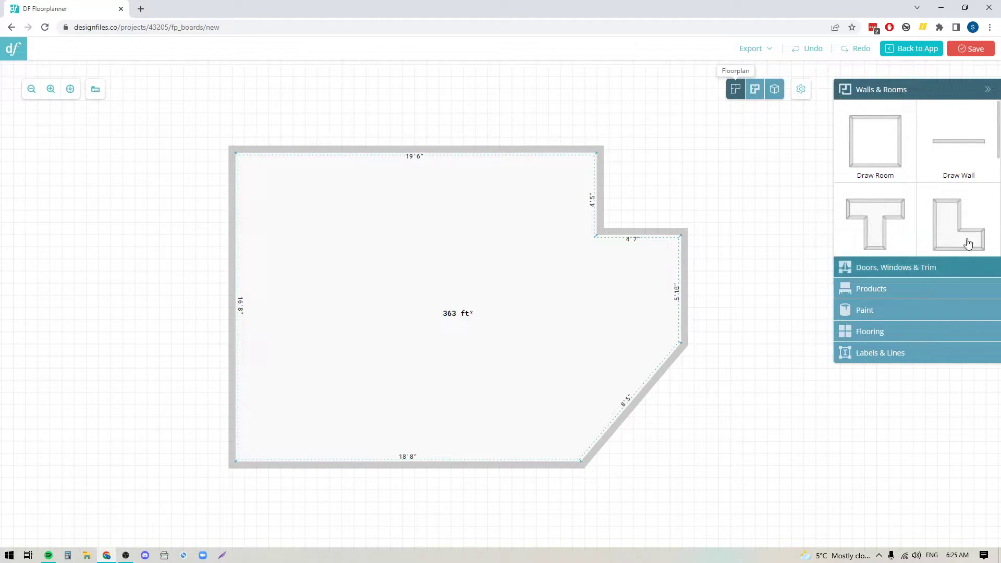
# Place an entrance door centred on the room's top wall.
pyautogui.click(893, 268)
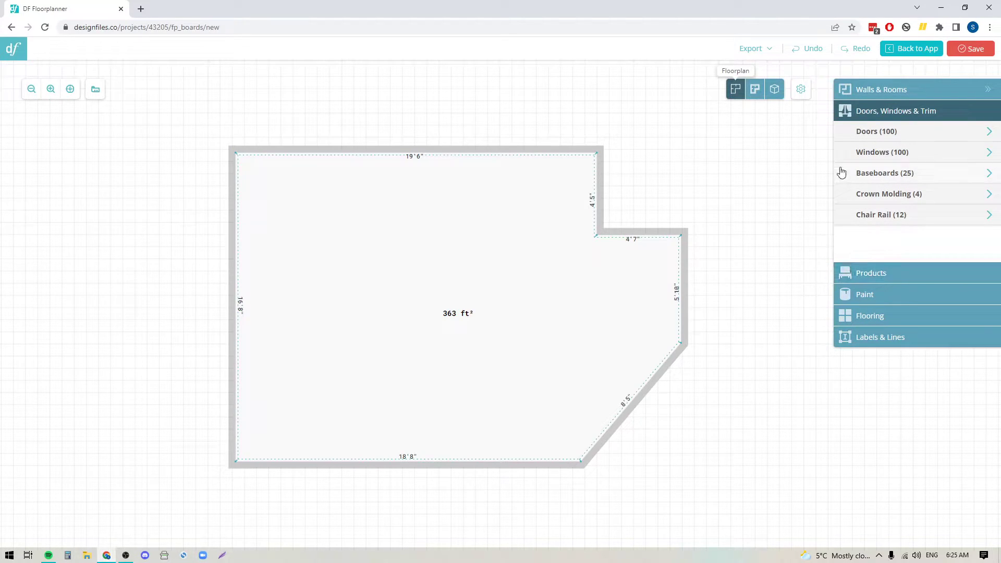
pyautogui.click(870, 135)
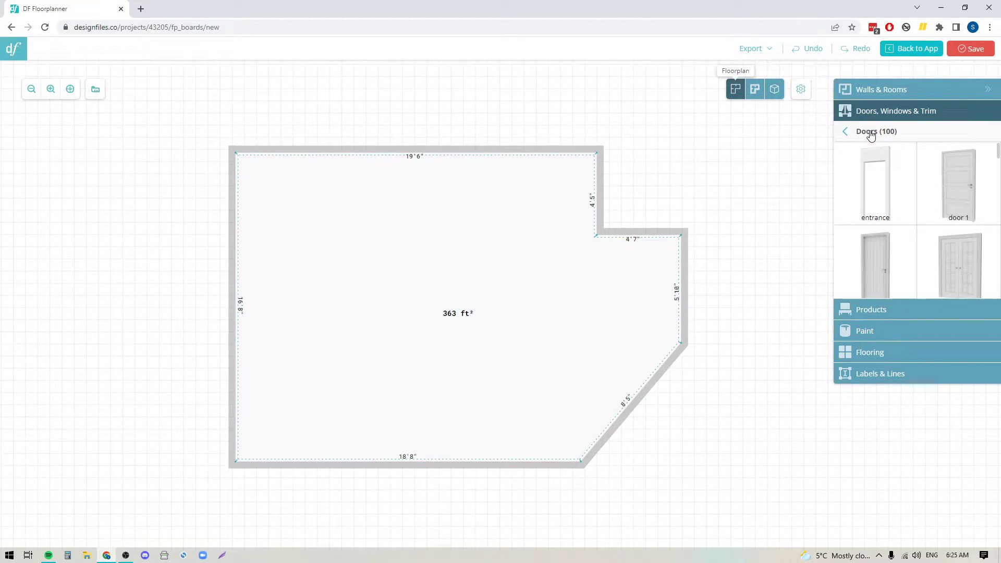
pyautogui.moveTo(875, 188)
pyautogui.moveTo(569, 256); pyautogui.dragTo(417, 154)
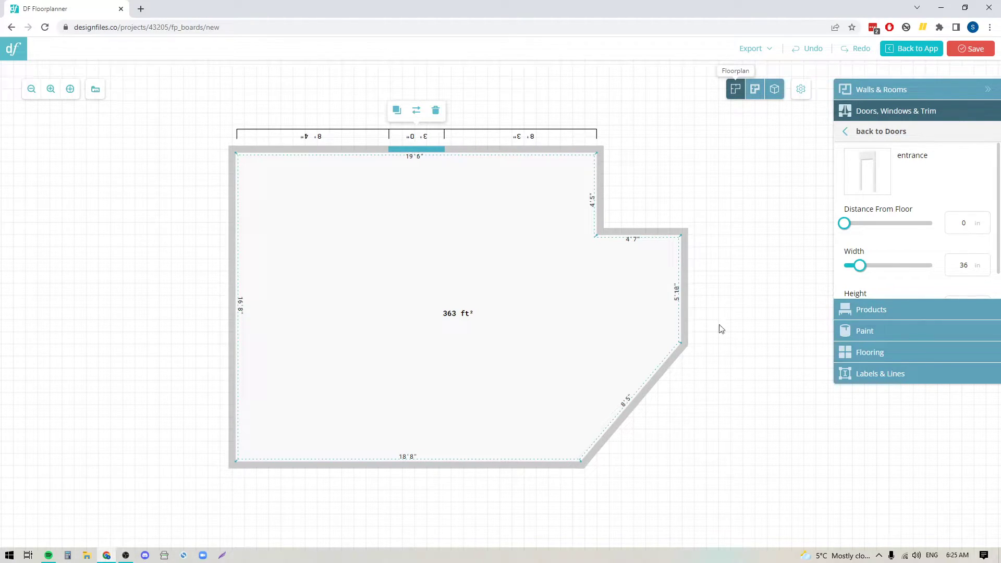
pyautogui.scroll(-1, 986, 255)
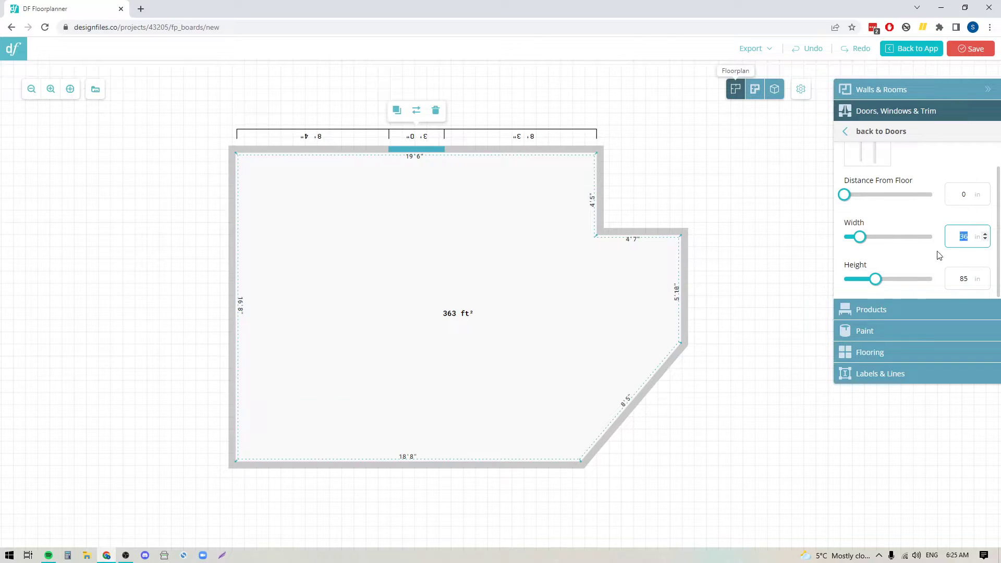
# Change the entrance door's width from 36 in to 84 in.
pyautogui.doubleClick(956, 284)
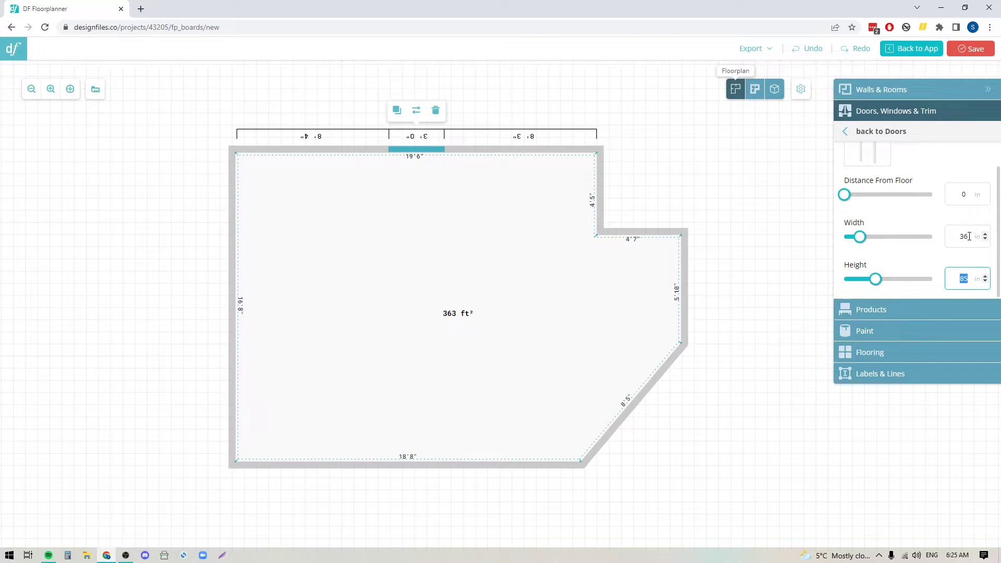
pyautogui.doubleClick(964, 236)
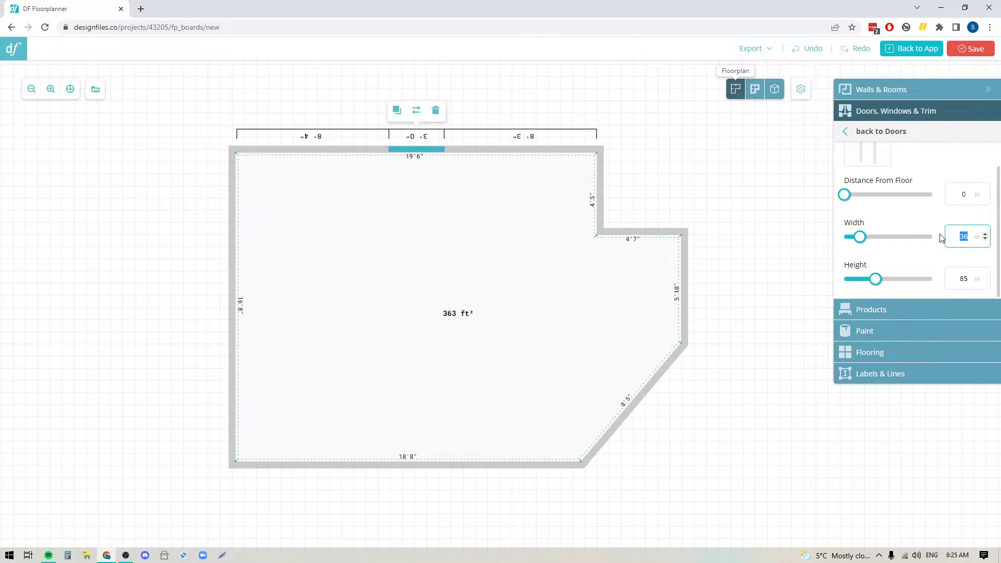
pyautogui.write('84')
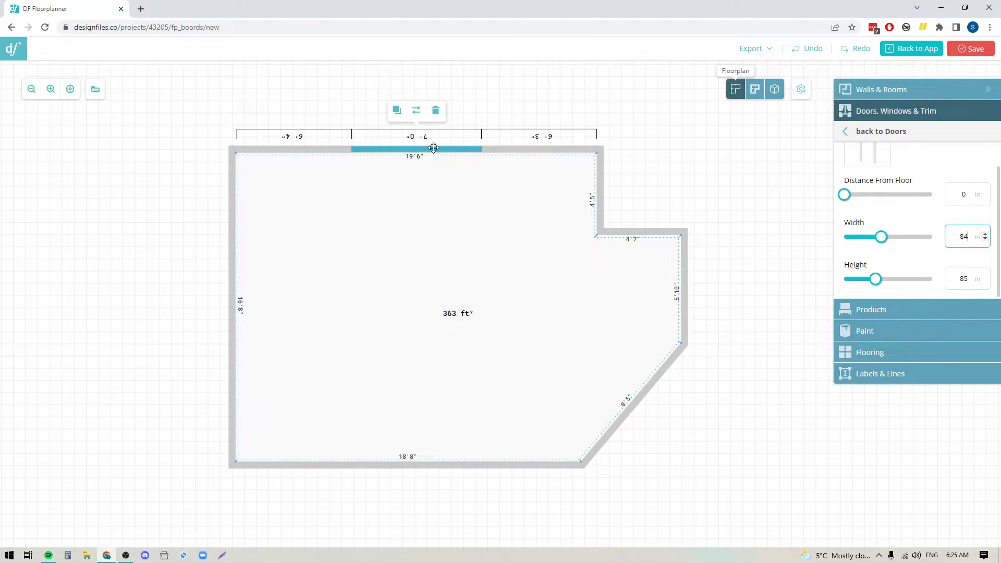
# Place door 1 on the short right wall and slide it up.
pyautogui.click(874, 134)
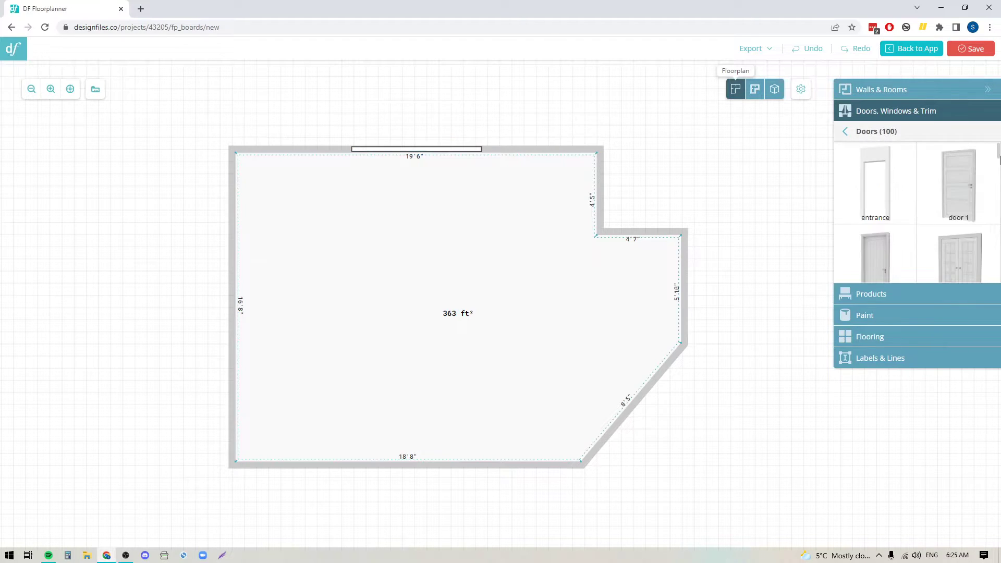
pyautogui.scroll(-4, 984, 216)
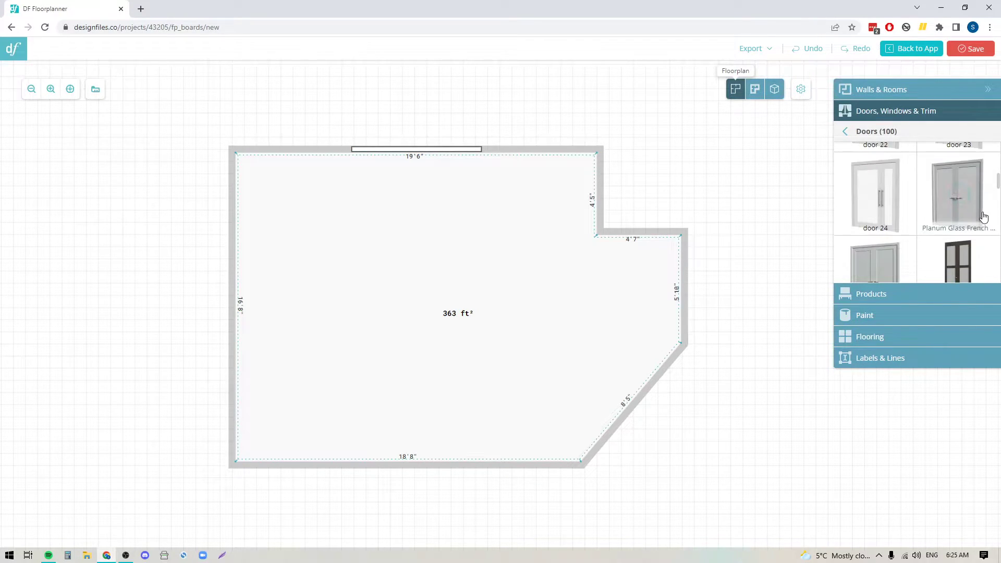
pyautogui.scroll(-6, 984, 216)
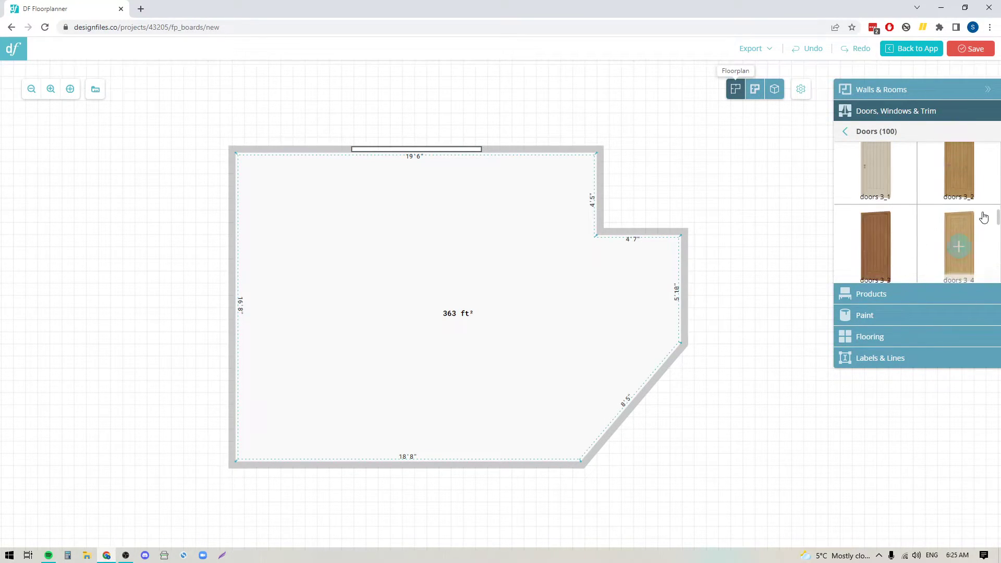
pyautogui.scroll(8, 984, 217)
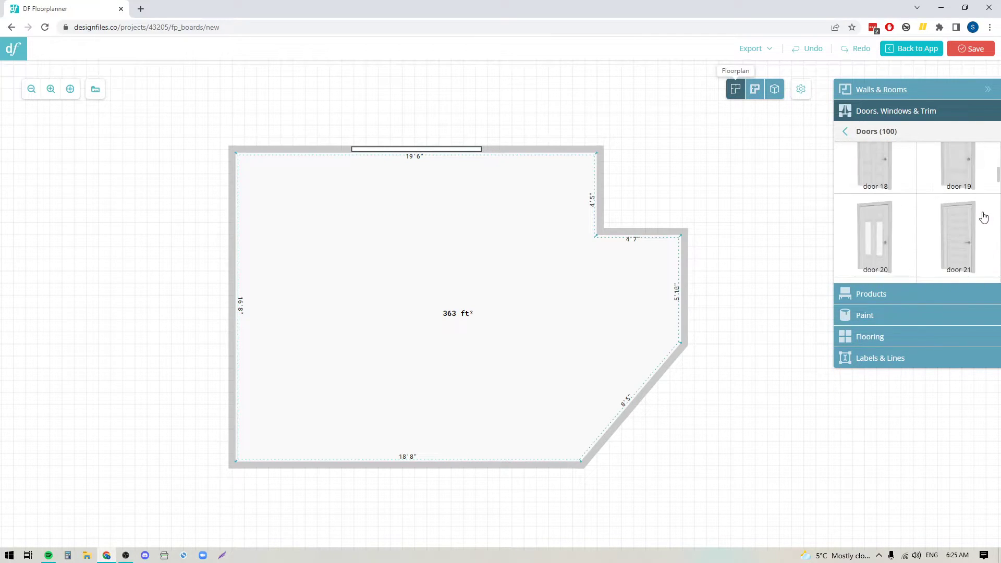
pyautogui.scroll(2, 964, 229)
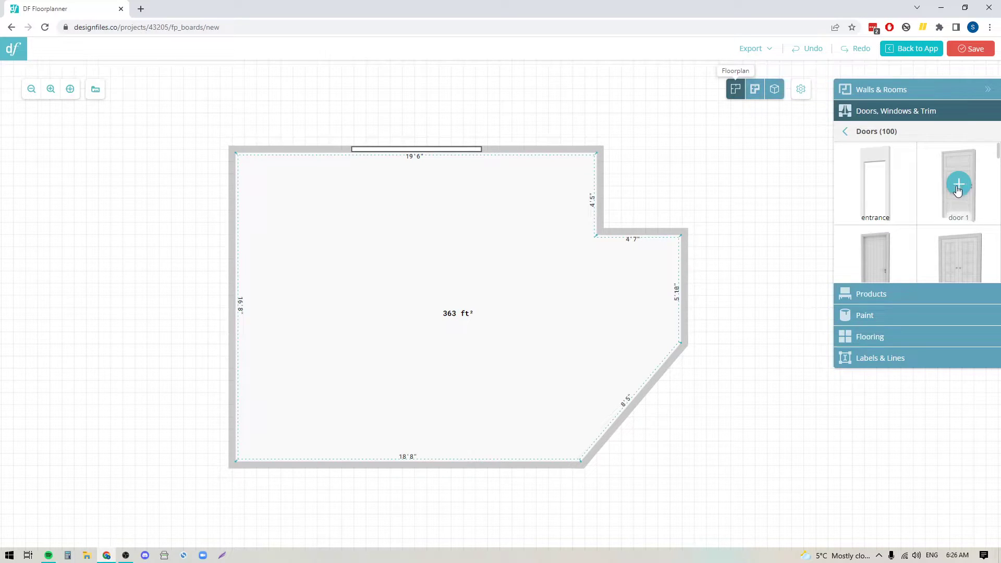
pyautogui.moveTo(958, 191); pyautogui.dragTo(686, 280)
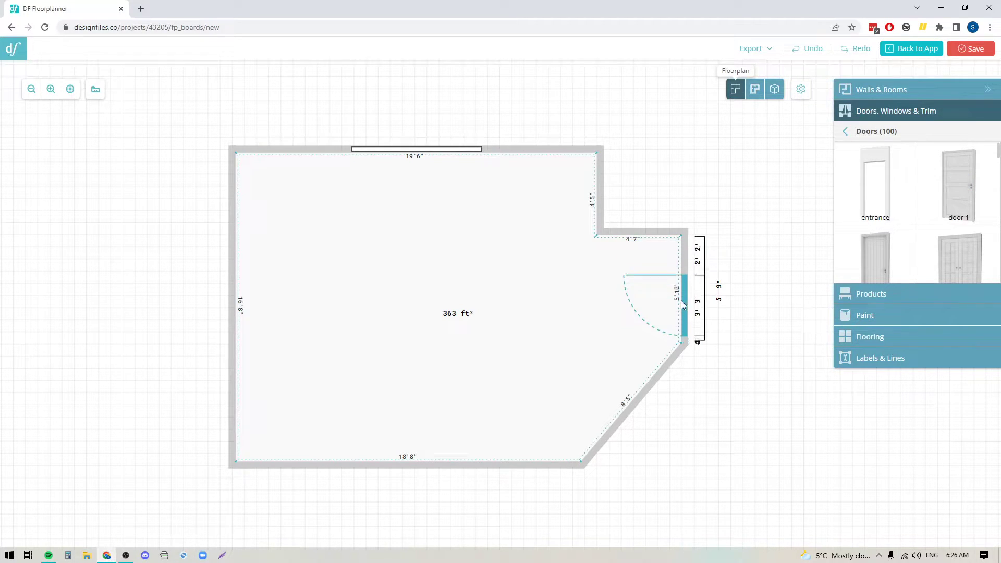
pyautogui.moveTo(682, 305); pyautogui.dragTo(684, 278)
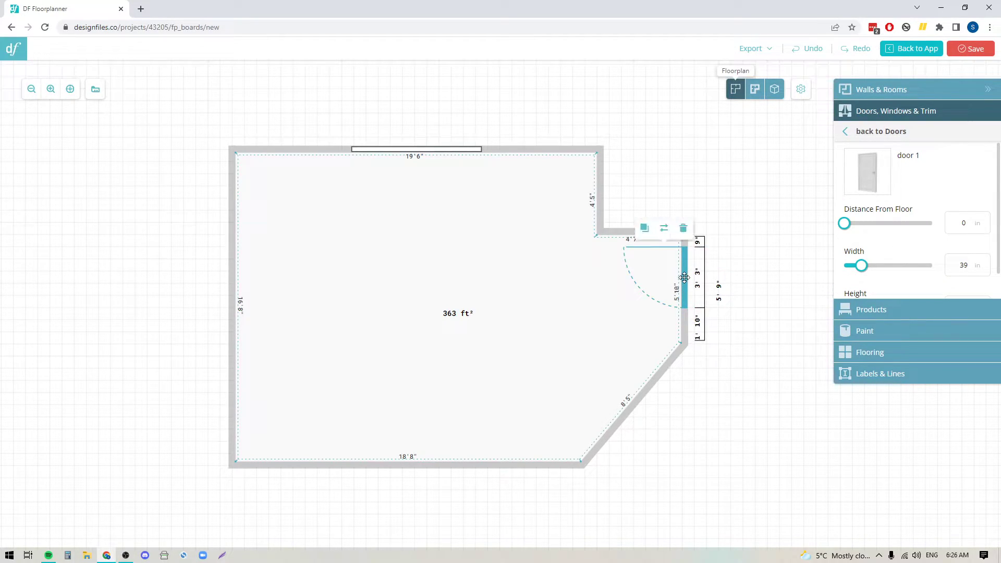
# Set door 1 to swing into the room and verify its 39 x 87 in size.
pyautogui.click(664, 230)
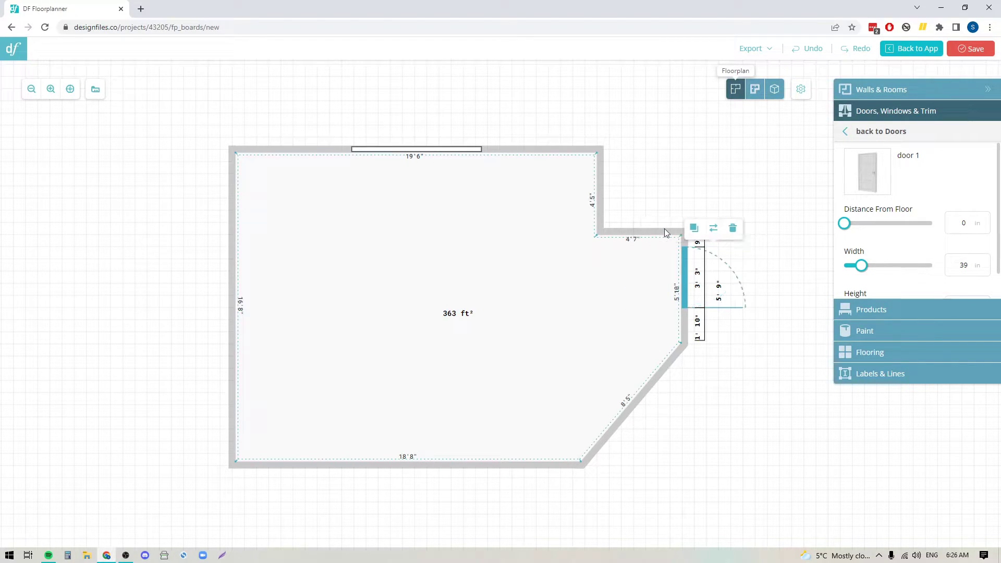
pyautogui.click(714, 230)
pyautogui.click(871, 140)
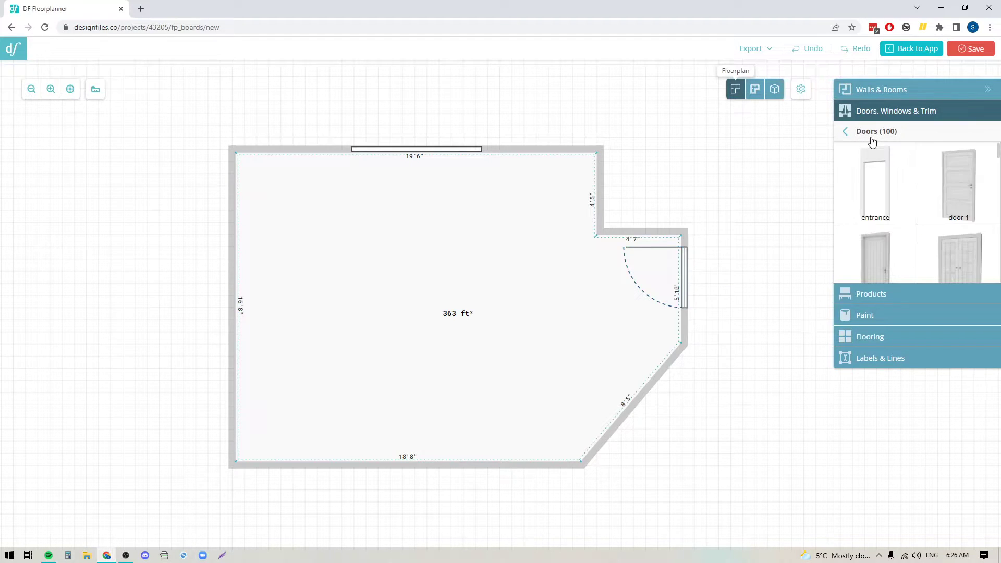
pyautogui.click(685, 275)
pyautogui.scroll(-1, 933, 251)
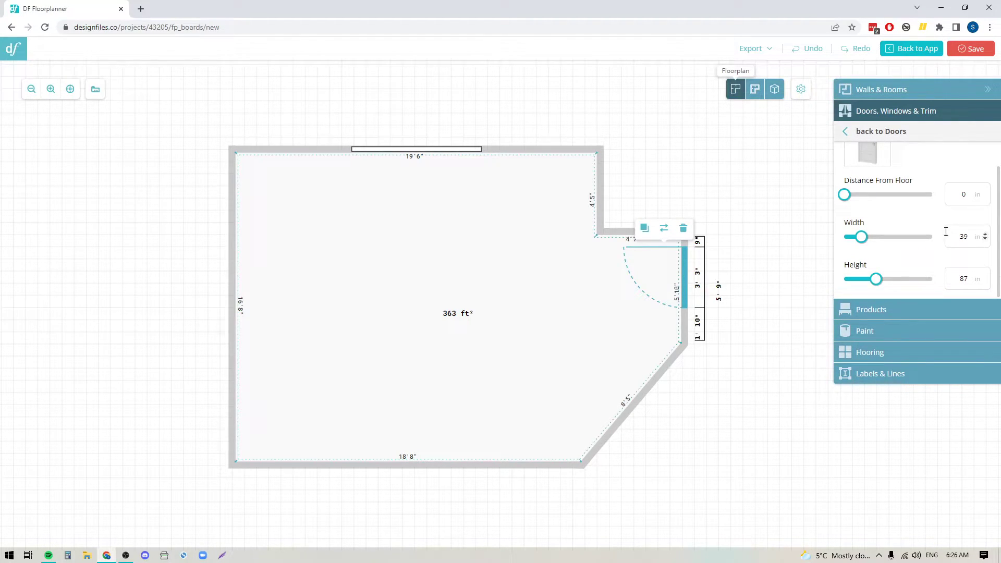
pyautogui.click(882, 140)
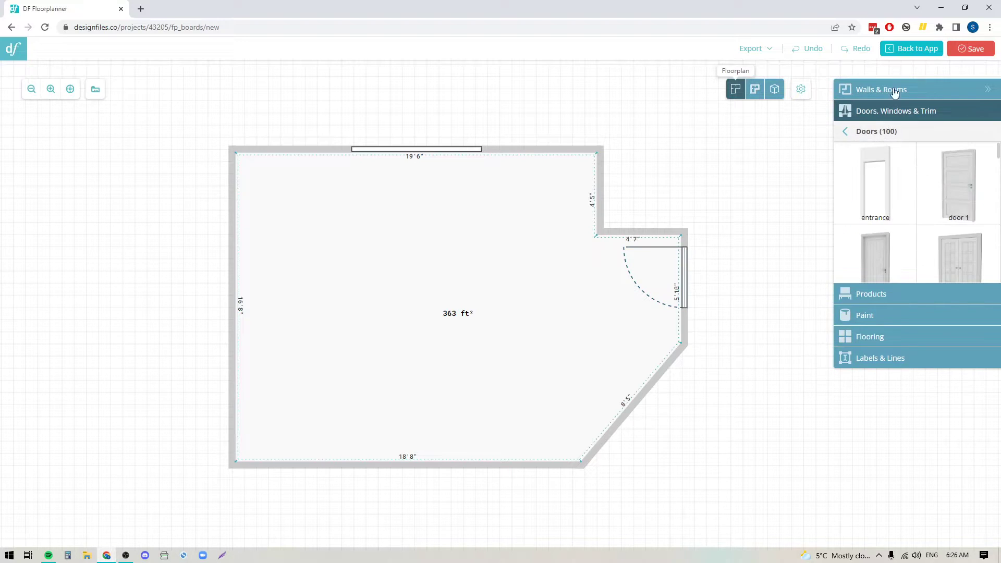
# Place window 3_1 from the Windows catalog on the left wall.
pyautogui.click(870, 131)
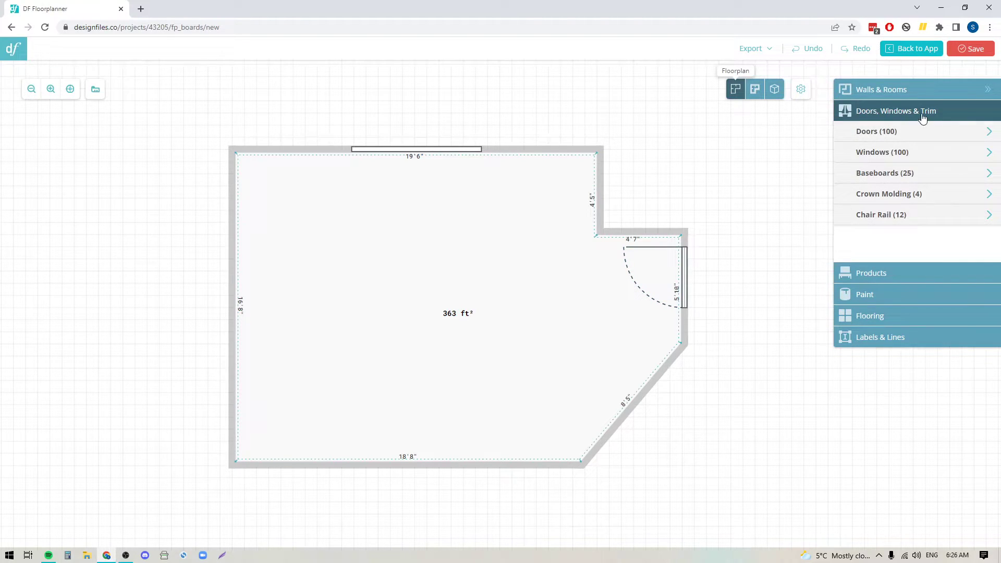
pyautogui.click(882, 154)
pyautogui.scroll(-5, 929, 257)
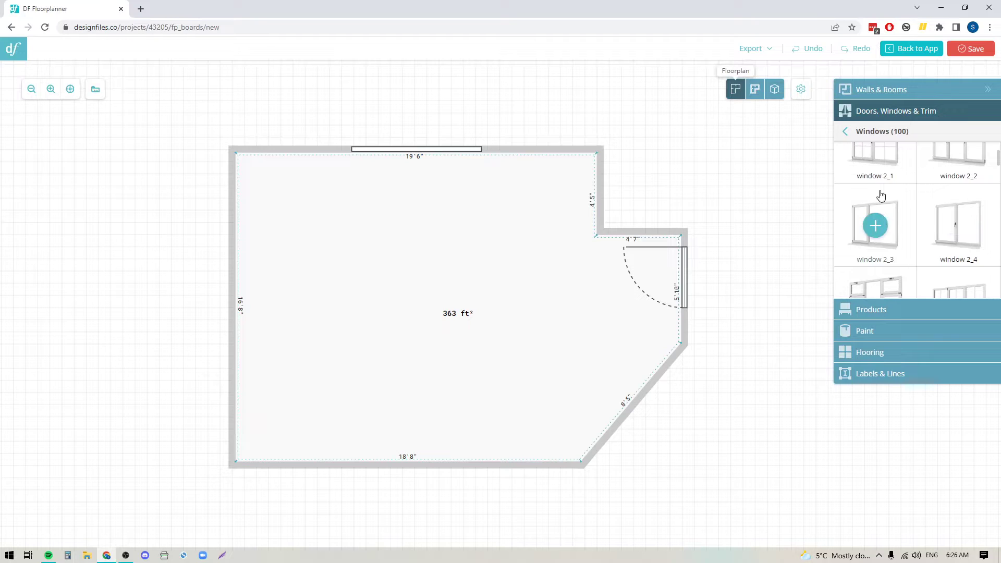
pyautogui.moveTo(959, 259); pyautogui.dragTo(235, 311)
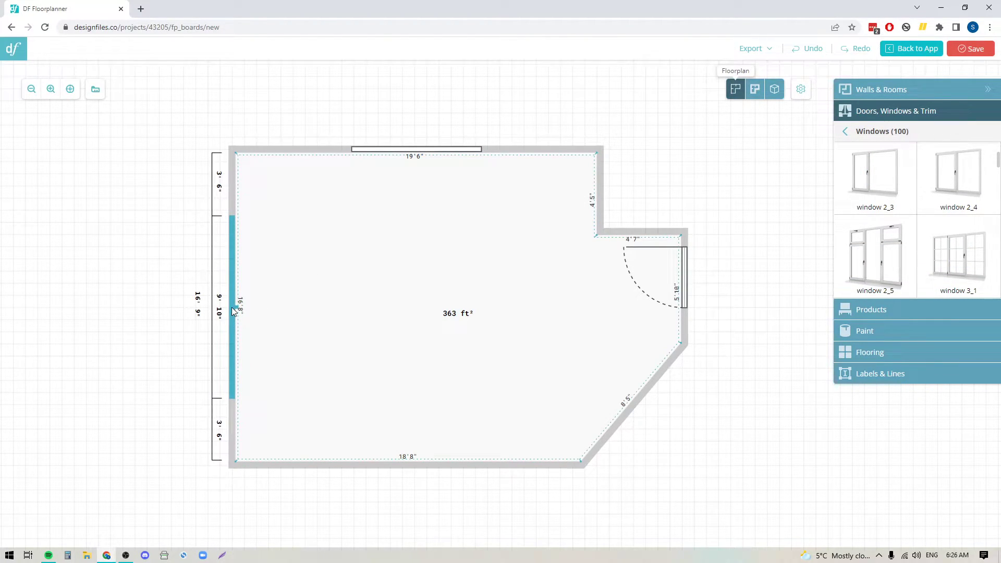
pyautogui.click(233, 311)
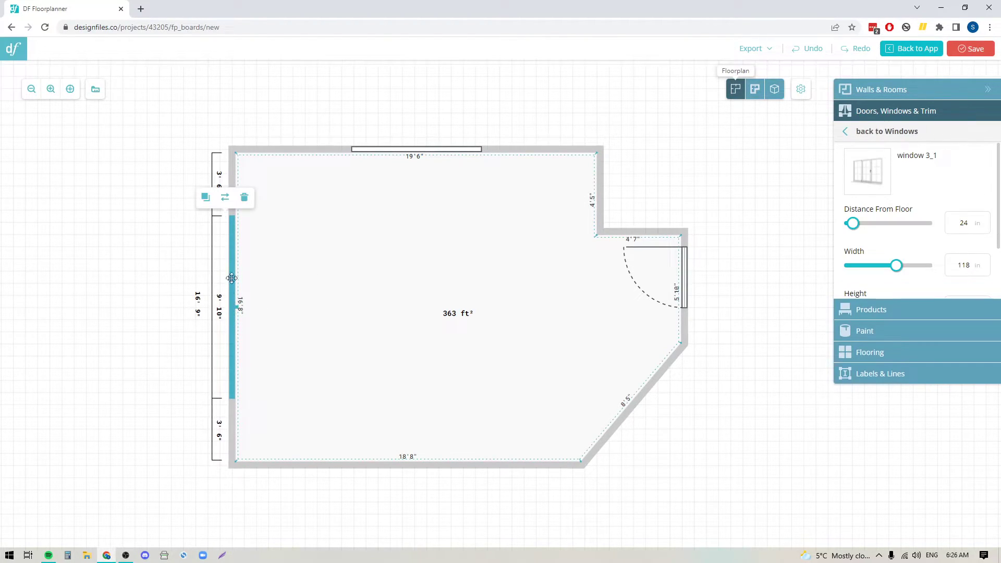
# Duplicate window 3_1 onto the bottom wall, 24 in above the floor.
pyautogui.click(205, 199)
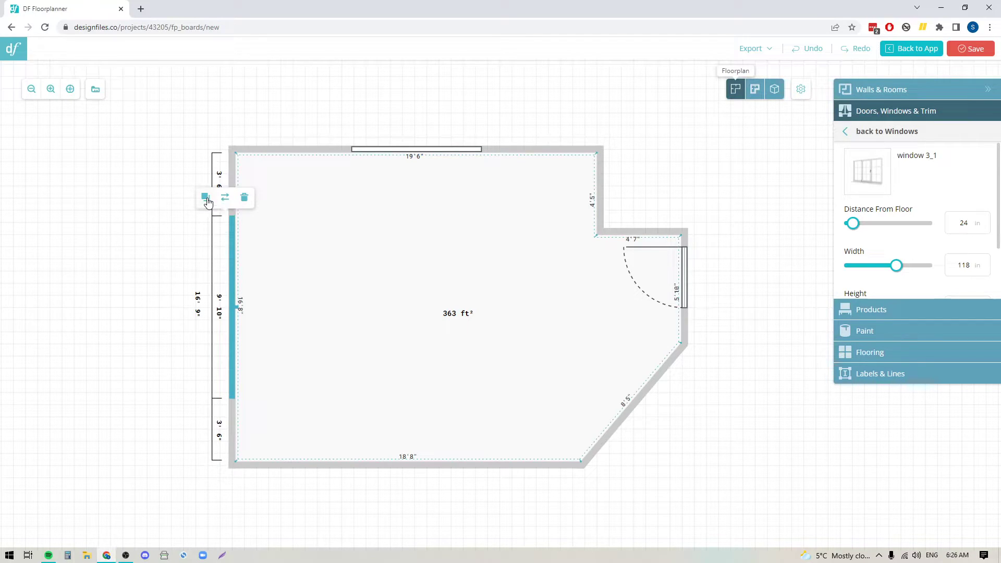
pyautogui.click(410, 467)
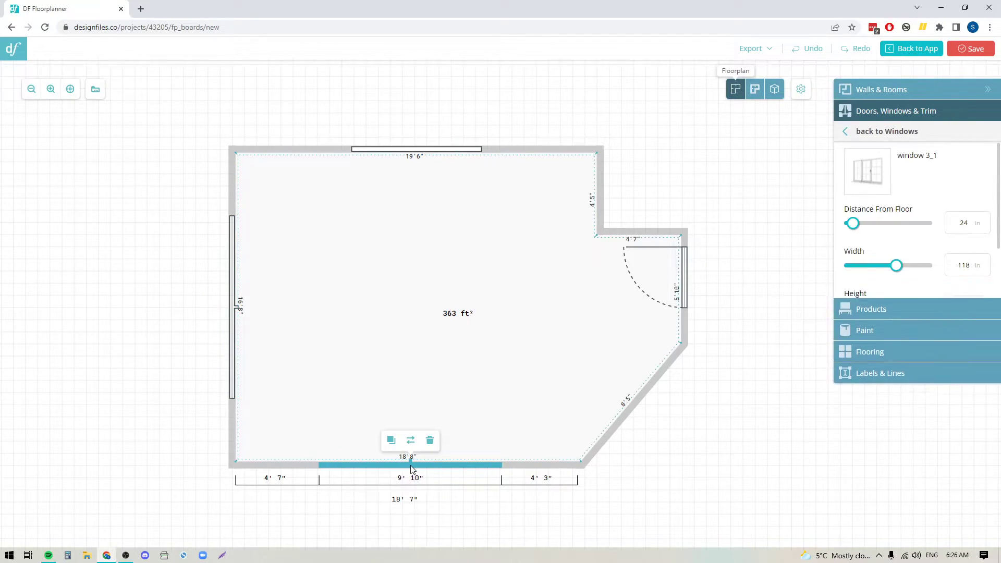
pyautogui.scroll(-1, 982, 214)
pyautogui.doubleClick(982, 194)
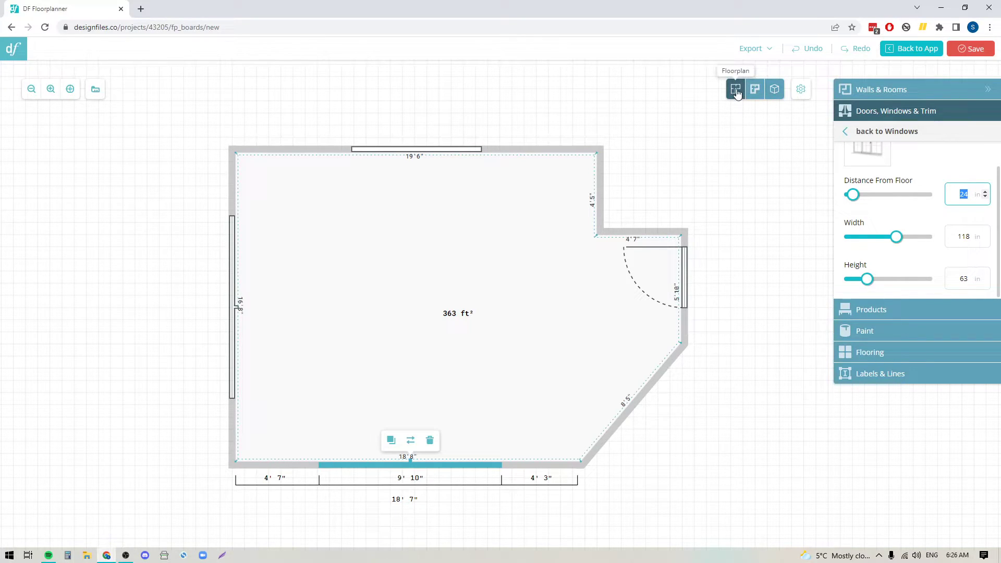
# View the room in 3D perspective, orbited front-on to show the opening, door and window.
pyautogui.click(774, 91)
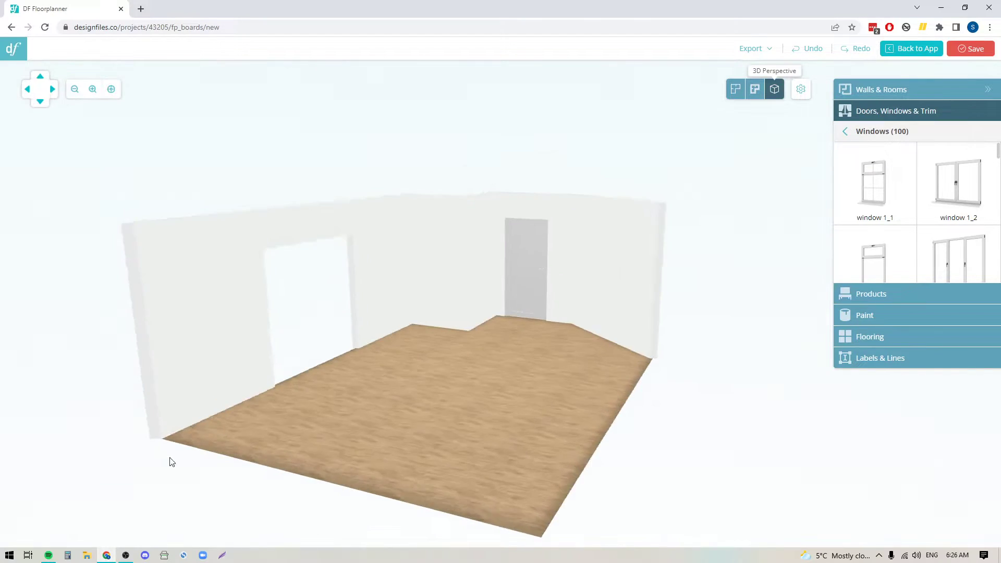
pyautogui.moveTo(173, 462); pyautogui.dragTo(224, 439)
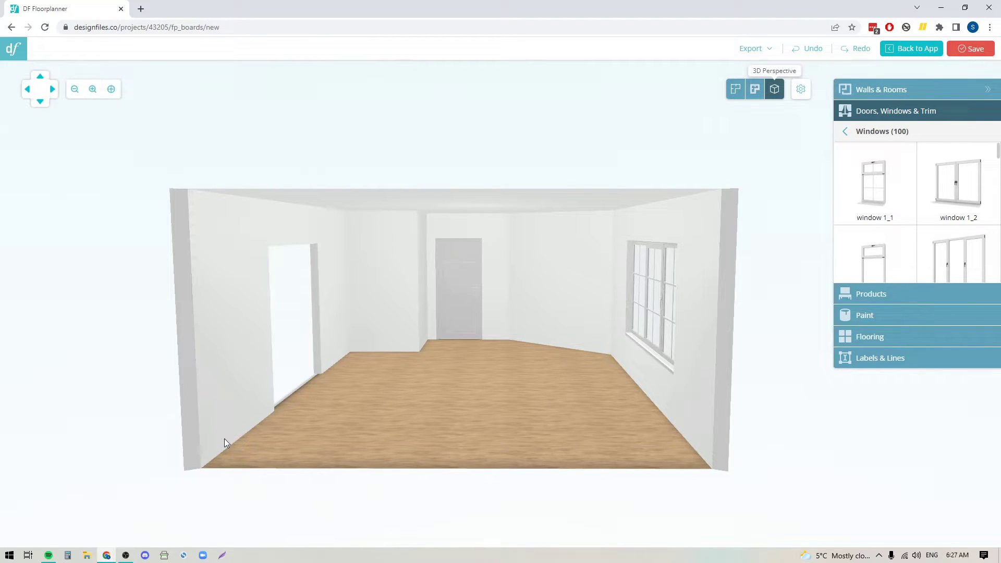
pyautogui.click(878, 134)
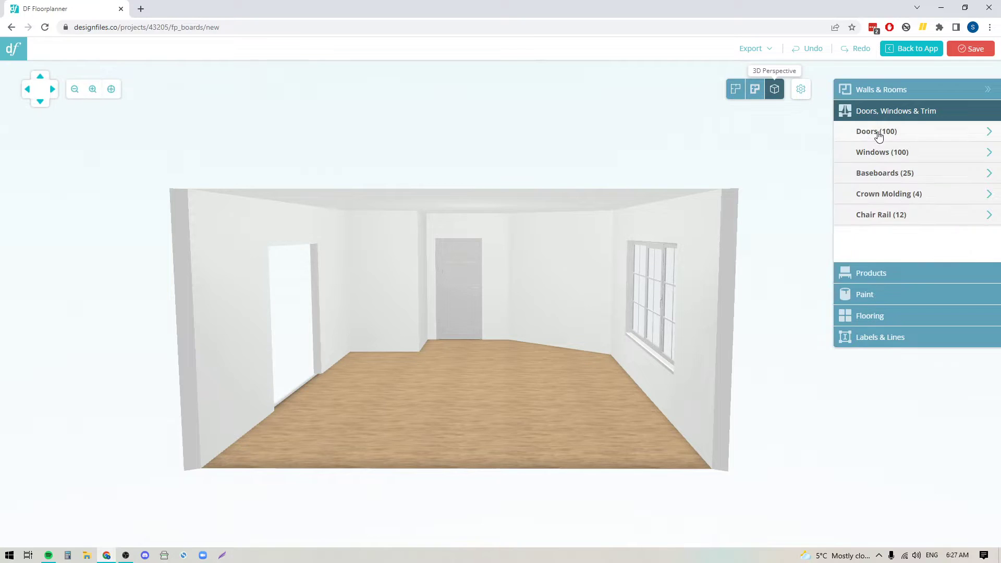
# Add Baseboard 1 along all walls.
pyautogui.click(874, 175)
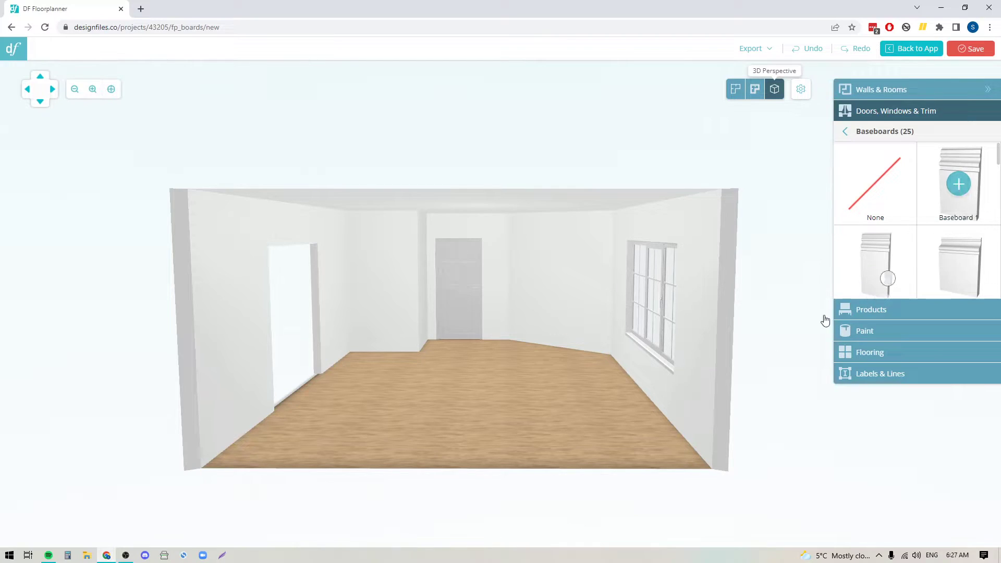
pyautogui.click(531, 337)
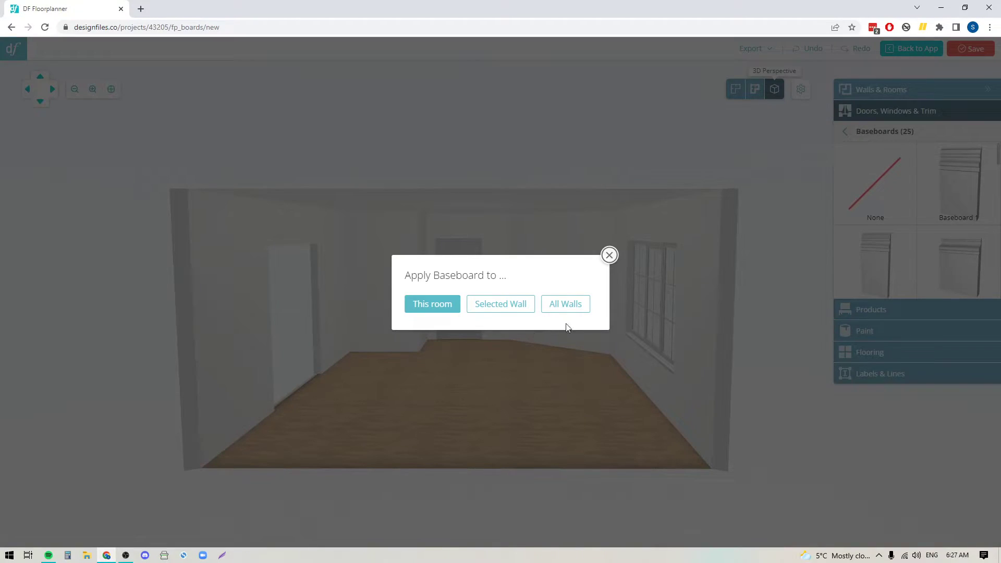
pyautogui.click(564, 305)
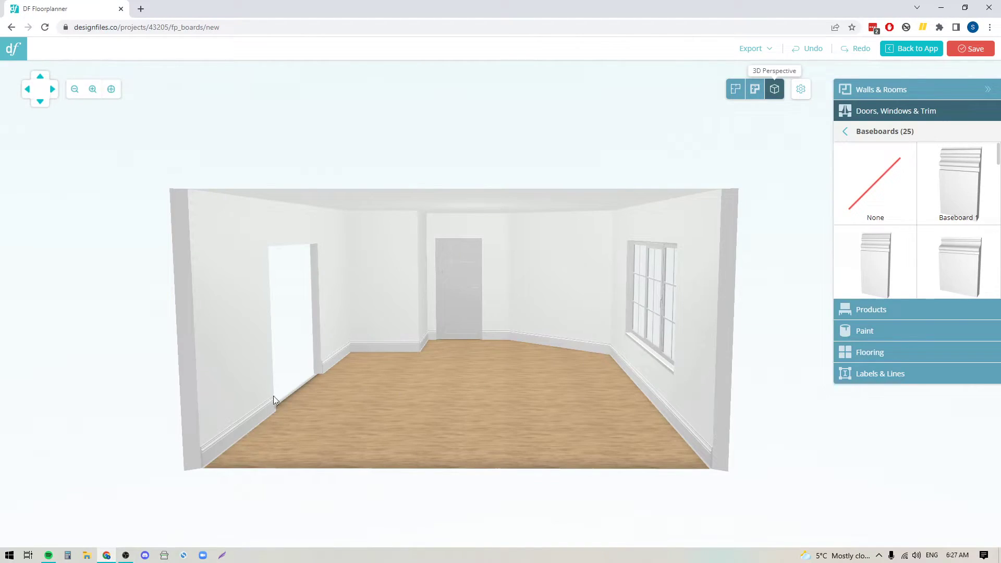
# Add Crownmolding 1 along the top of all walls.
pyautogui.click(877, 133)
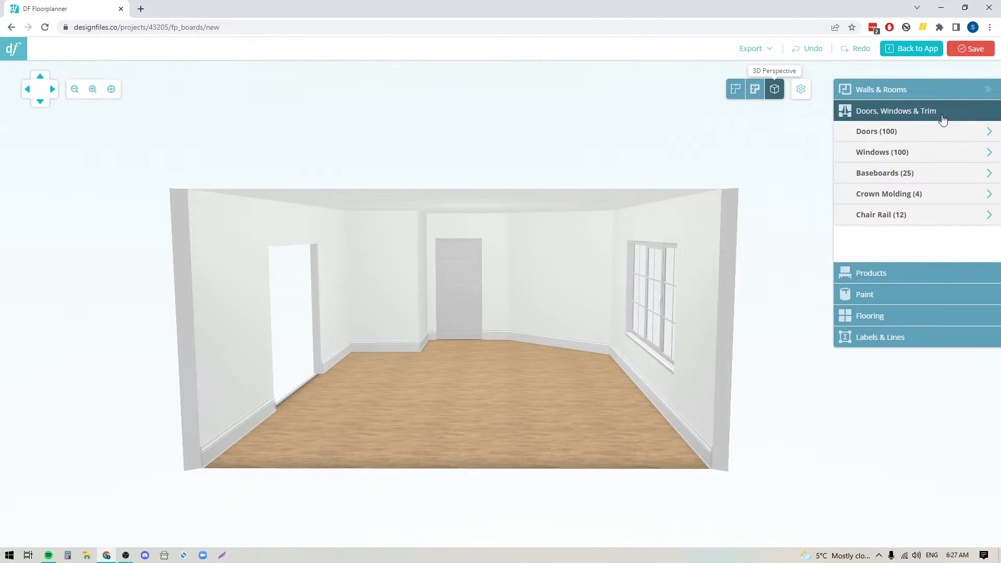
pyautogui.click(889, 194)
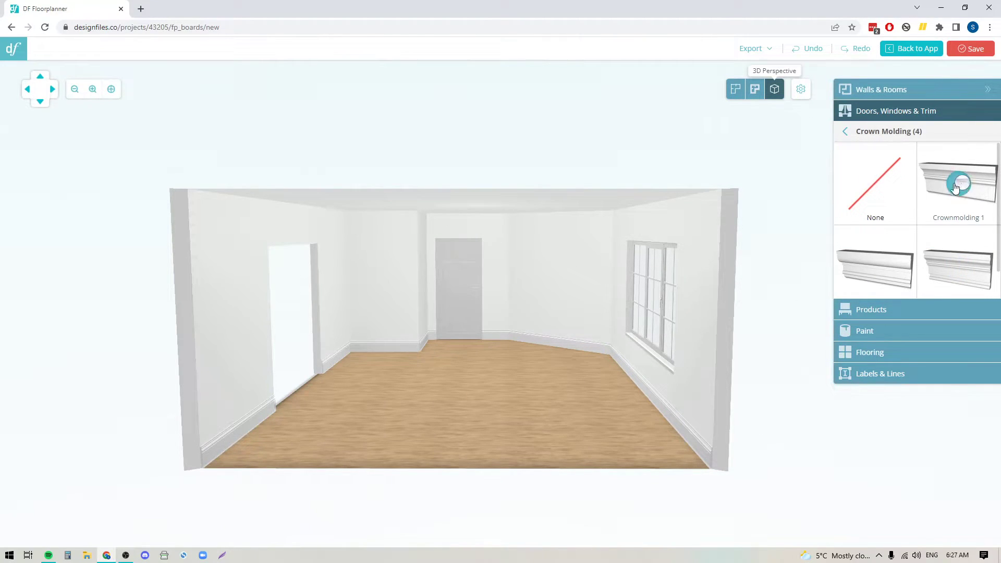
pyautogui.moveTo(957, 184); pyautogui.dragTo(591, 230)
pyautogui.click(568, 305)
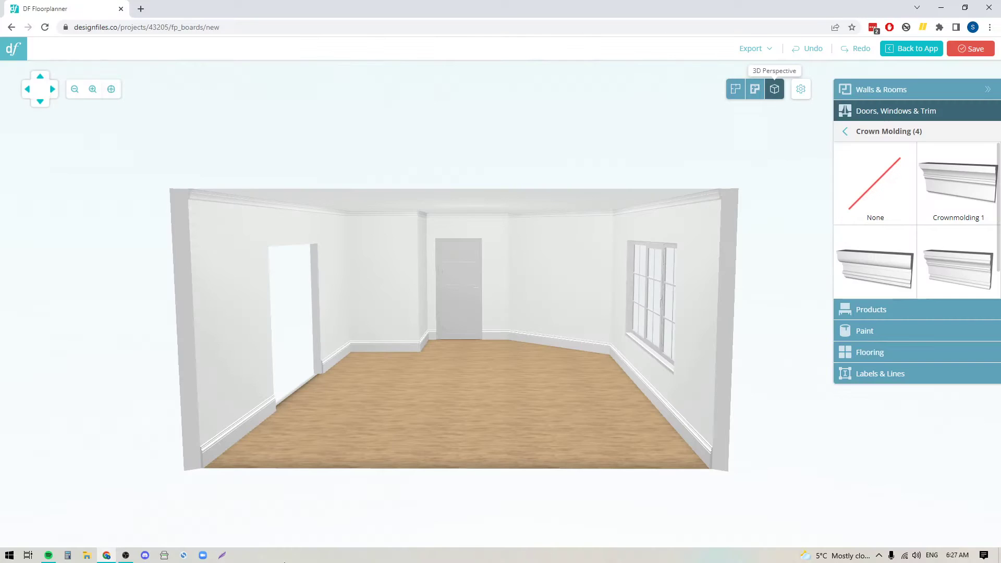
pyautogui.scroll(3, 388, 359)
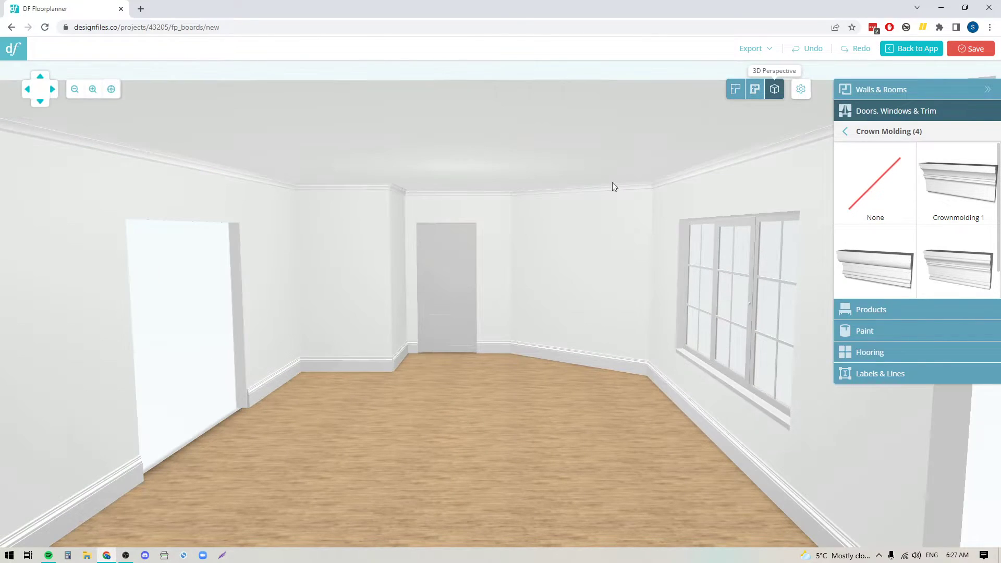
# Paint every wall with Farrow & Ball Stiffkey Blue (281).
pyautogui.click(878, 337)
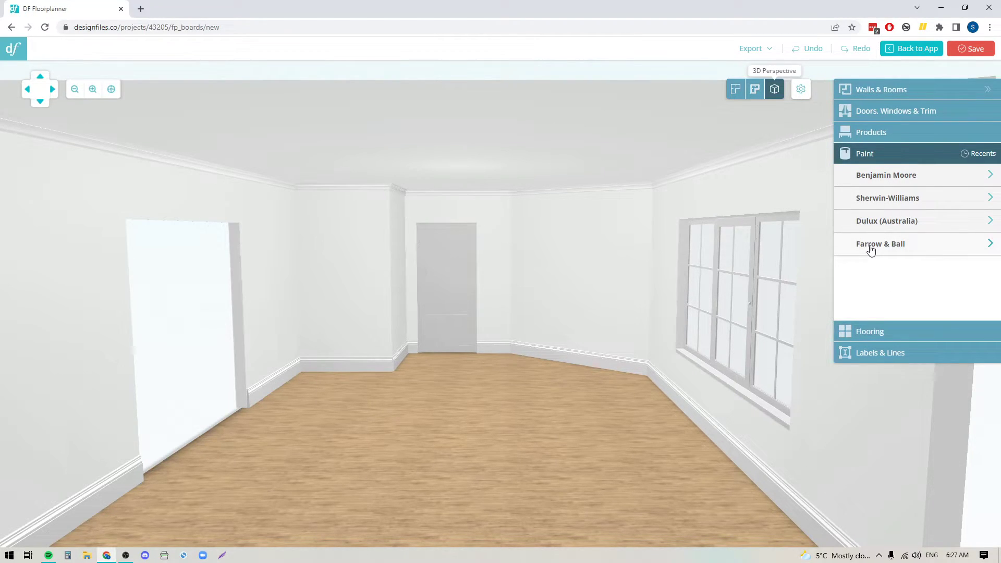
pyautogui.click(871, 245)
pyautogui.scroll(-3, 895, 297)
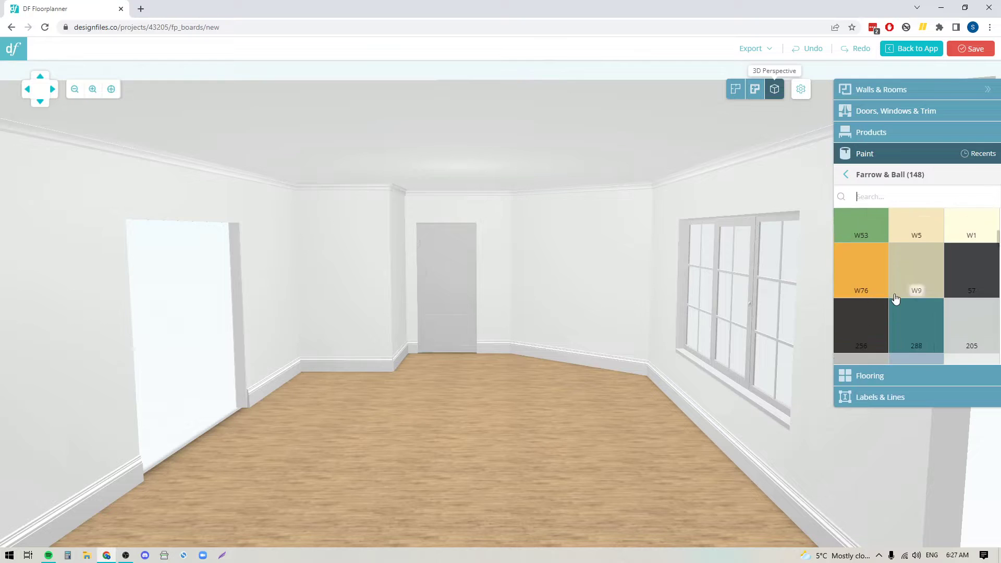
pyautogui.scroll(-3, 895, 298)
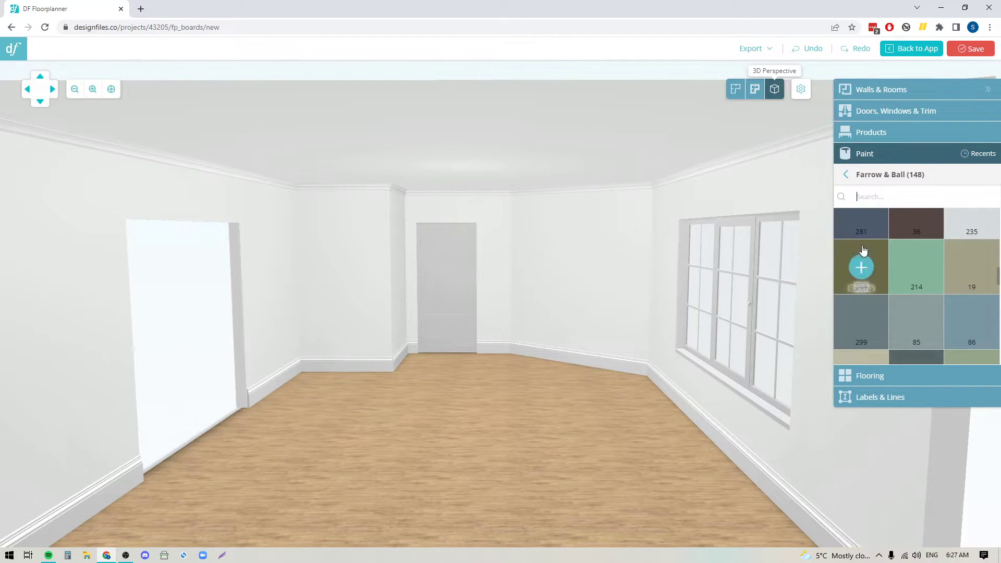
pyautogui.moveTo(864, 307); pyautogui.dragTo(582, 264)
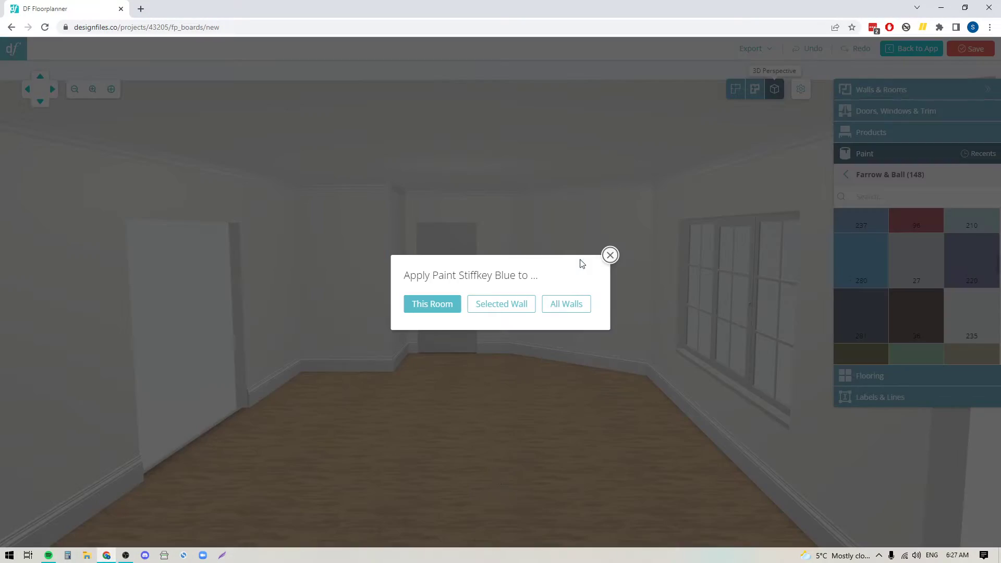
pyautogui.click(566, 313)
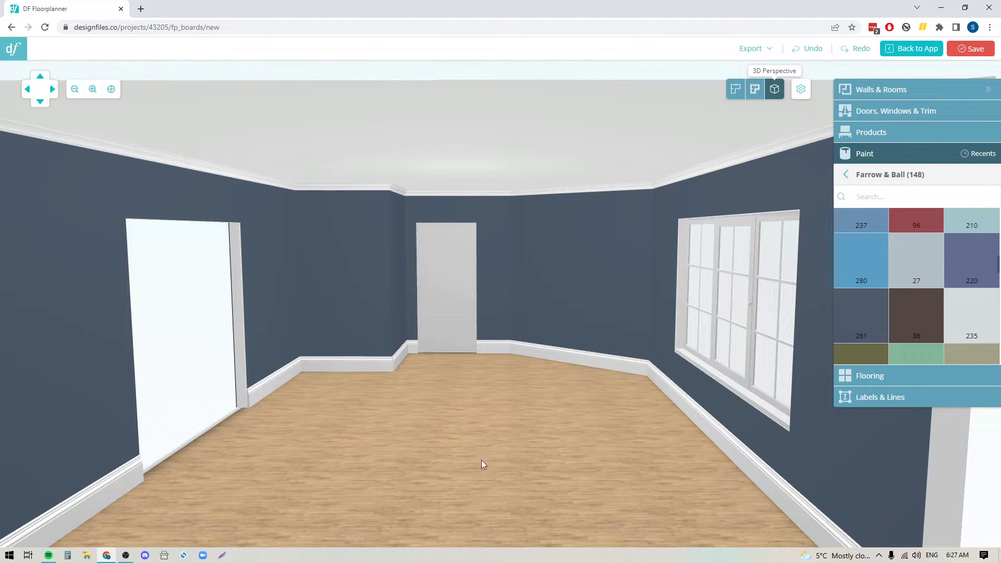
# Lay Light parquet flooring and orbit the 3D view to inspect the navy room.
pyautogui.click(891, 371)
pyautogui.scroll(-3, 923, 266)
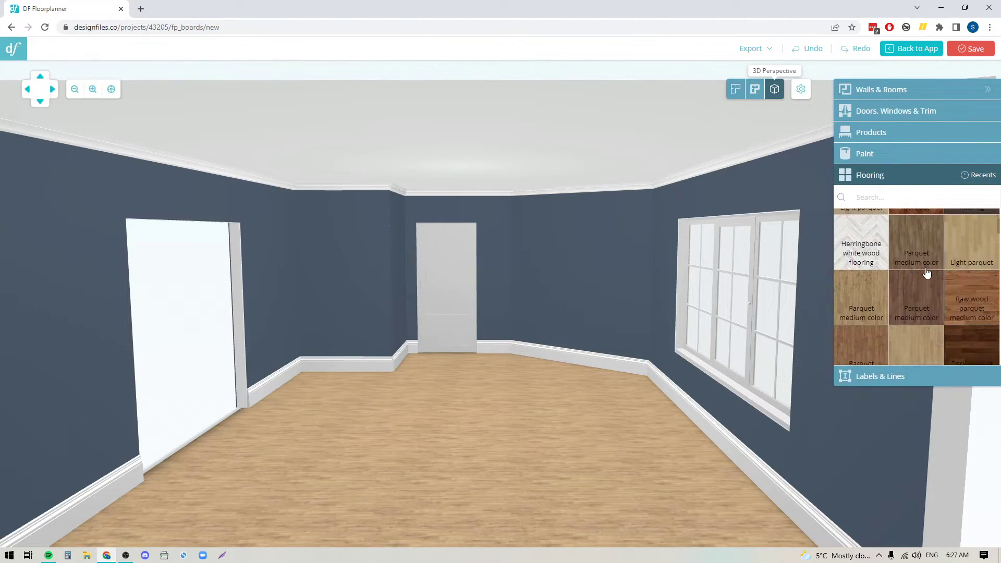
pyautogui.scroll(3, 926, 272)
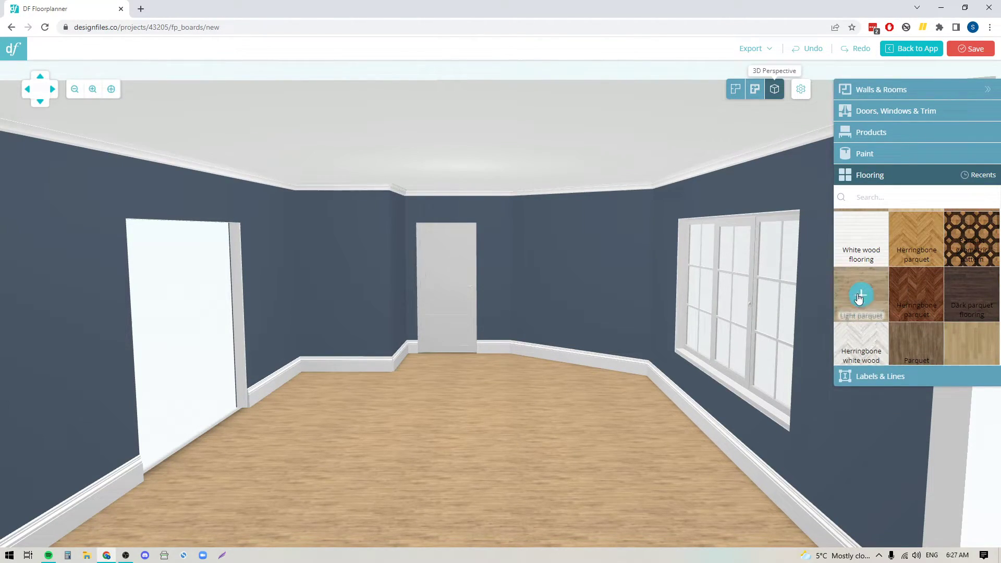
pyautogui.moveTo(862, 295); pyautogui.dragTo(488, 488)
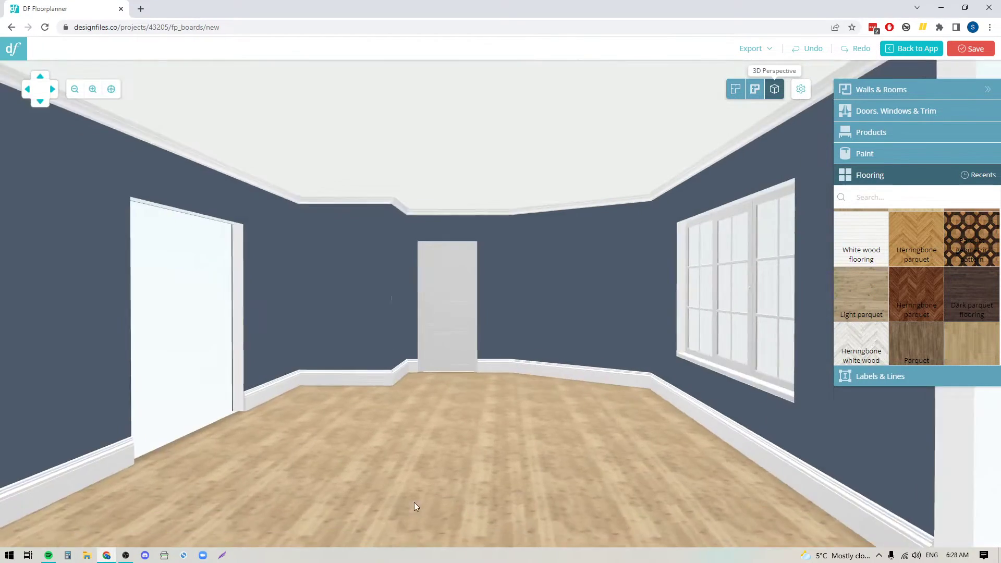
pyautogui.moveTo(414, 502); pyautogui.dragTo(516, 398)
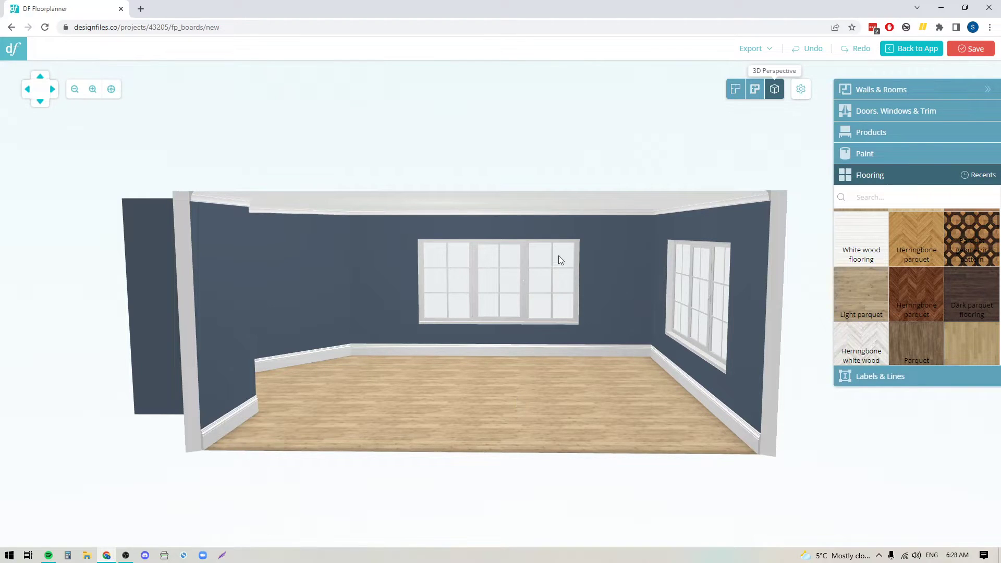
pyautogui.moveTo(586, 395); pyautogui.dragTo(628, 407)
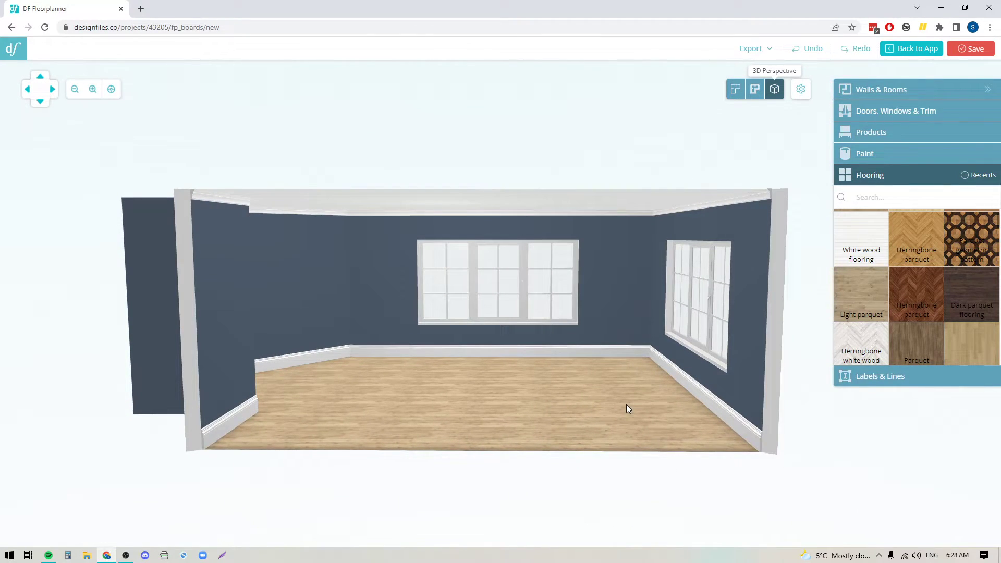
# Open the render setup and swing the camera around to face the back window.
pyautogui.click(972, 50)
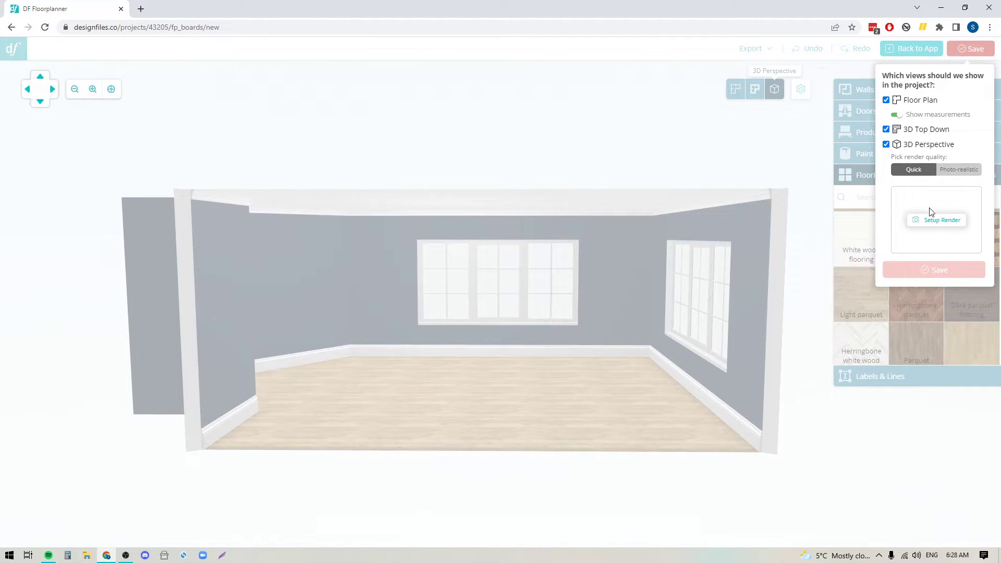
pyautogui.click(933, 220)
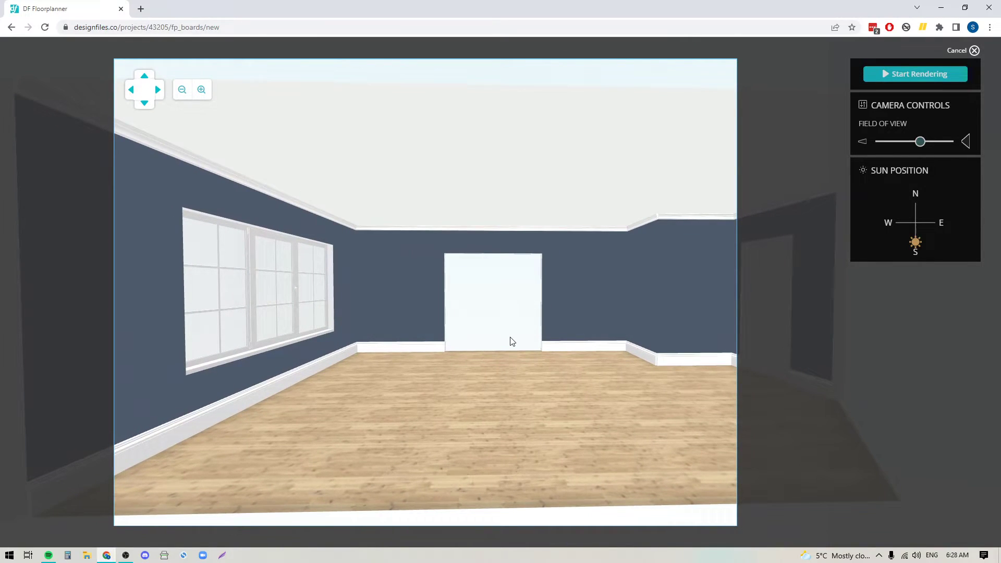
pyautogui.moveTo(309, 398); pyautogui.dragTo(452, 409)
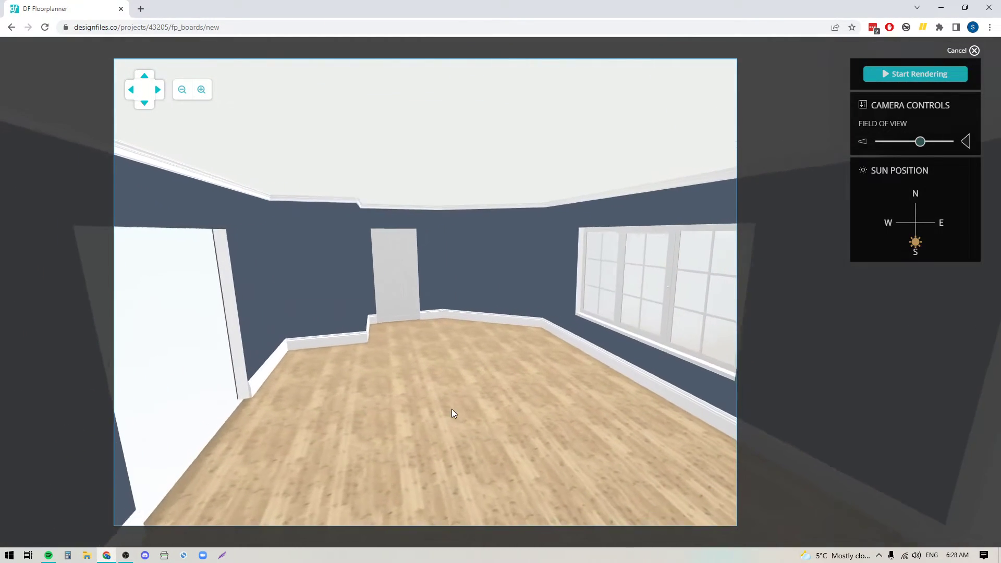
pyautogui.moveTo(326, 442); pyautogui.dragTo(414, 426)
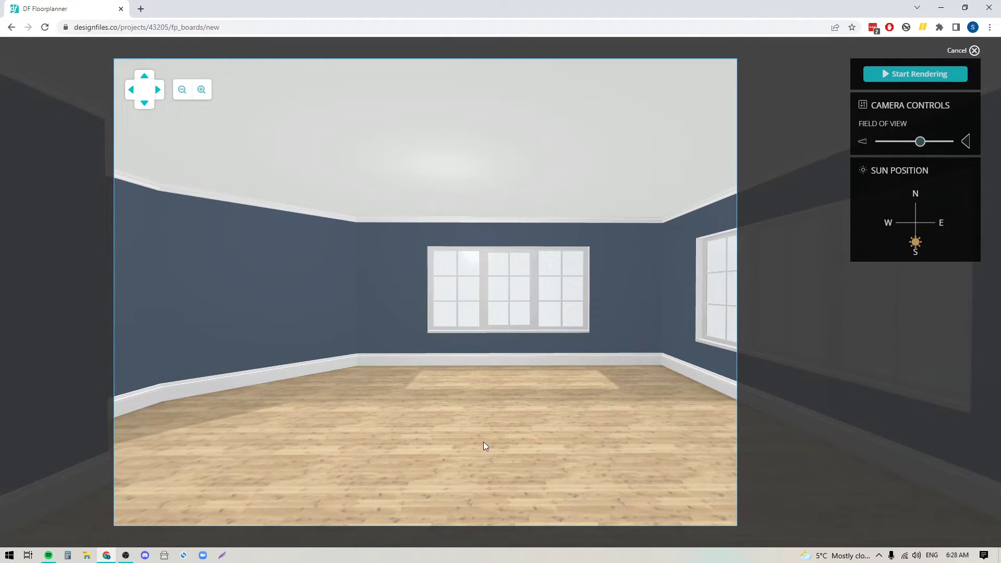
pyautogui.moveTo(483, 443)
pyautogui.mouseDown()
pyautogui.moveTo(593, 448)
pyautogui.moveTo(498, 444)
pyautogui.mouseUp()
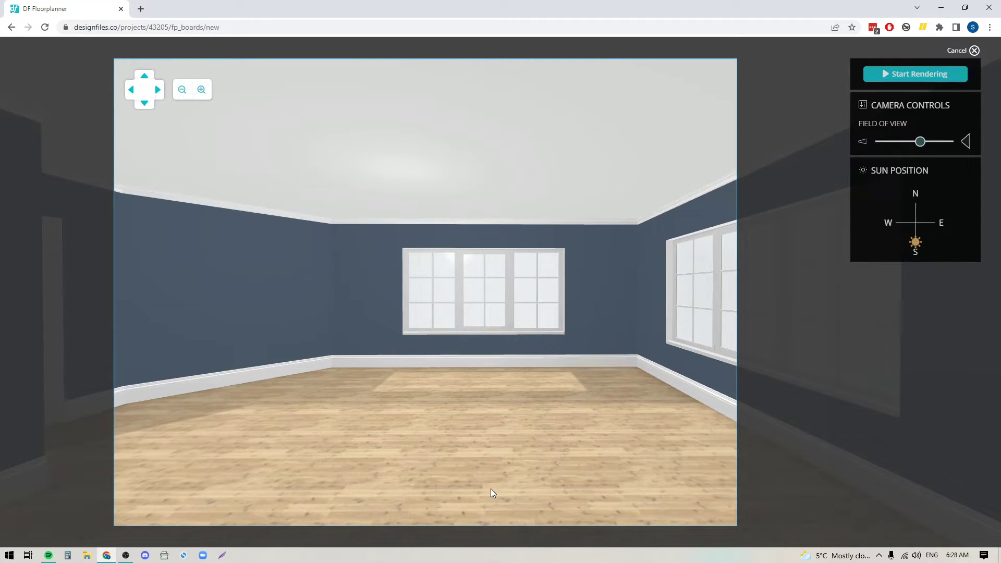
# Bring the right wall's window into view, widen the field of view, and move the sun west.
pyautogui.moveTo(563, 460)
pyautogui.mouseDown()
pyautogui.moveTo(301, 460)
pyautogui.moveTo(772, 461)
pyautogui.moveTo(399, 476)
pyautogui.moveTo(573, 470)
pyautogui.mouseUp()
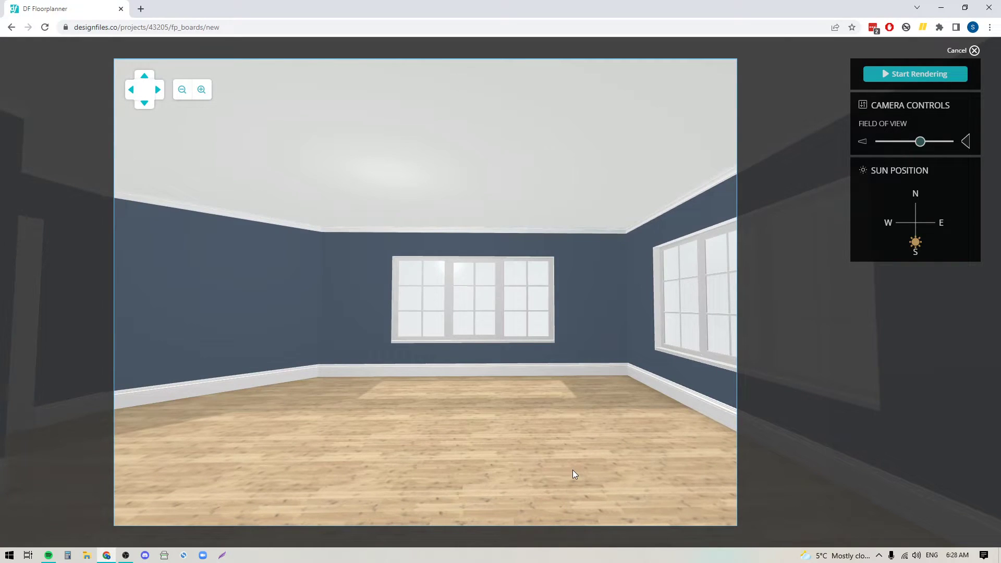
pyautogui.moveTo(574, 471); pyautogui.dragTo(572, 471)
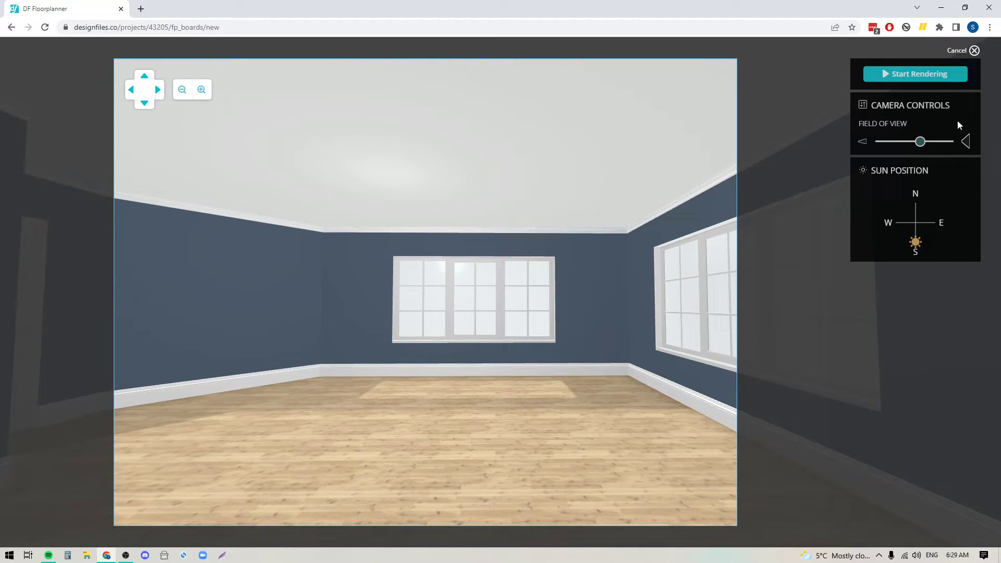
pyautogui.moveTo(924, 146)
pyautogui.mouseDown()
pyautogui.moveTo(913, 144)
pyautogui.moveTo(937, 149)
pyautogui.moveTo(921, 151)
pyautogui.mouseUp()
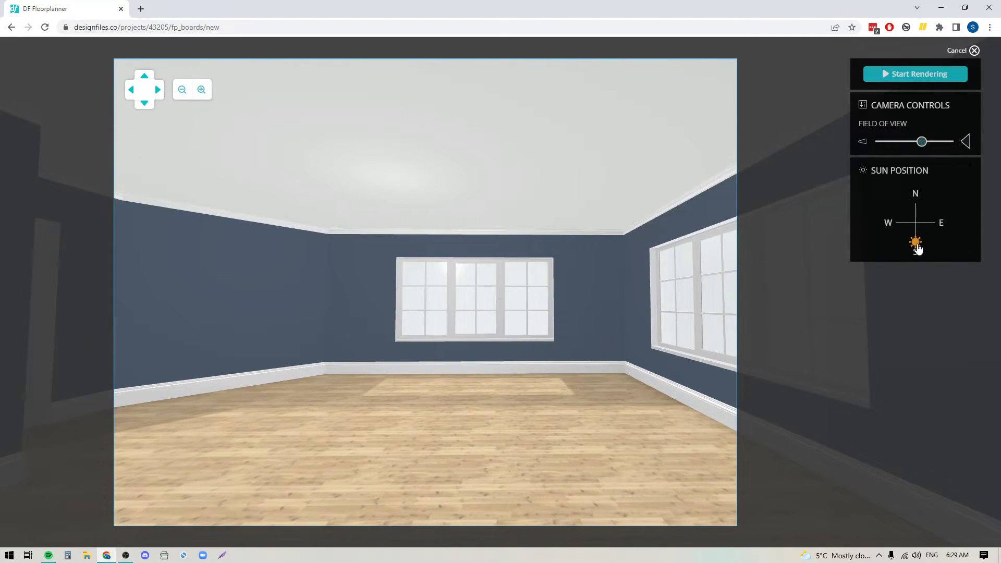
pyautogui.moveTo(918, 249)
pyautogui.mouseDown()
pyautogui.moveTo(890, 233)
pyautogui.moveTo(895, 195)
pyautogui.moveTo(916, 198)
pyautogui.moveTo(892, 229)
pyautogui.moveTo(906, 243)
pyautogui.mouseUp()
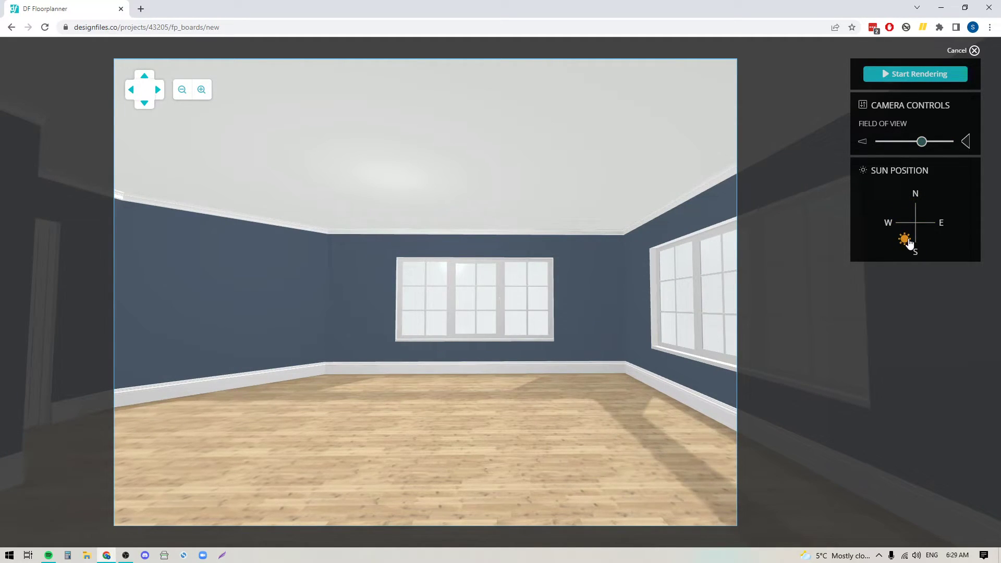
# Render the current room view, download it as a JPG, and return to the render setup.
pyautogui.click(914, 77)
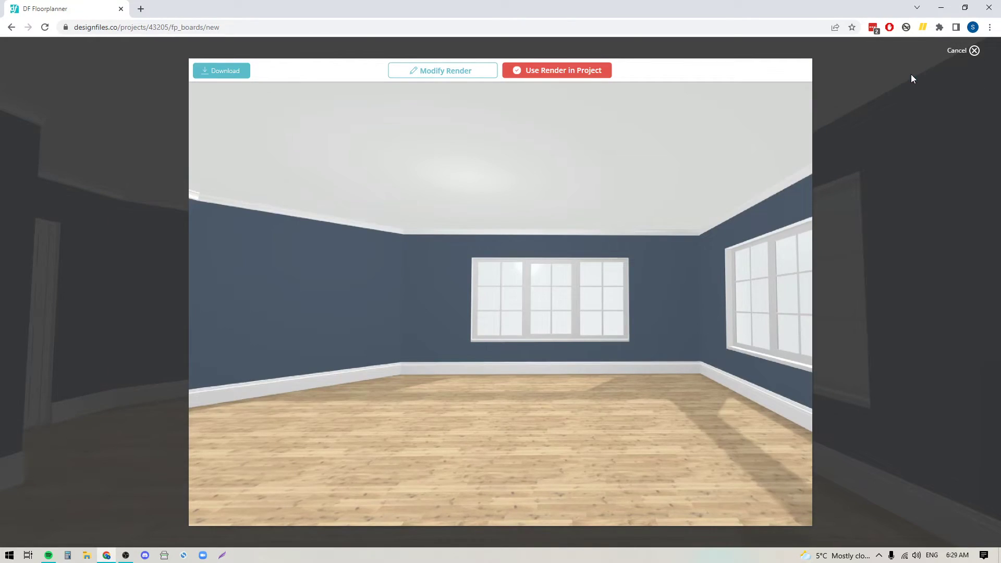
pyautogui.click(218, 73)
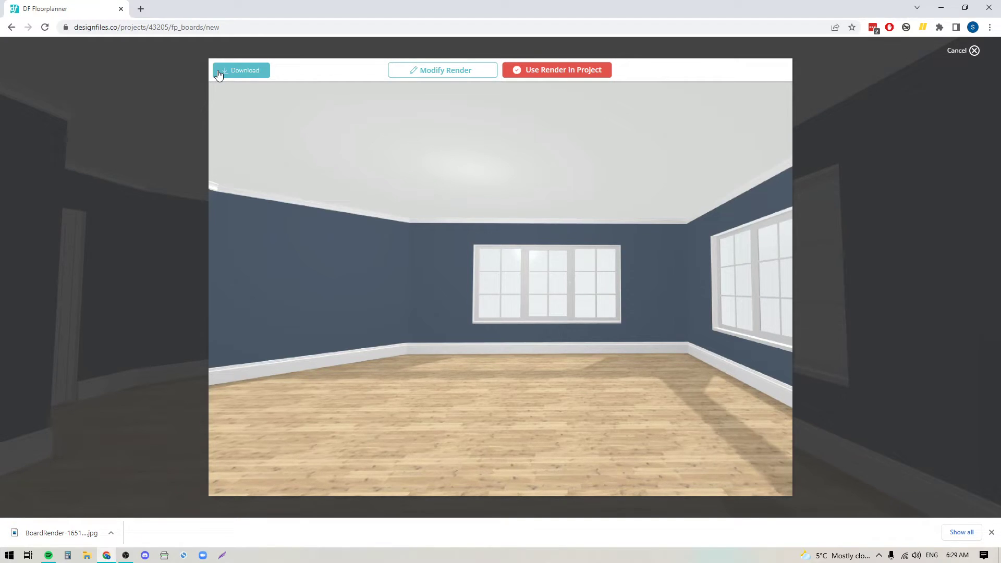
pyautogui.click(435, 71)
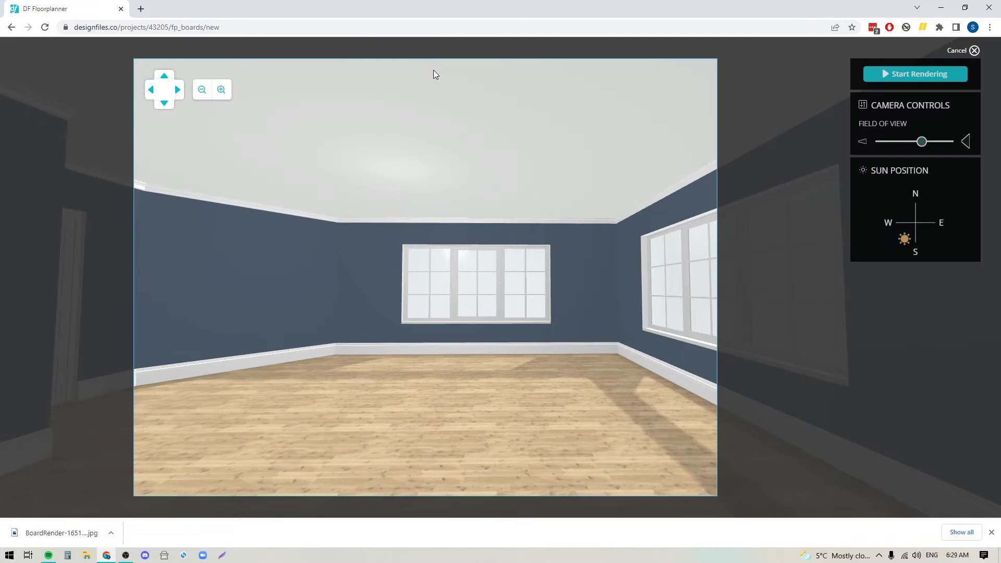
# Orbit so the side window sits on the left, then render and download a second image.
pyautogui.moveTo(353, 370); pyautogui.dragTo(394, 409)
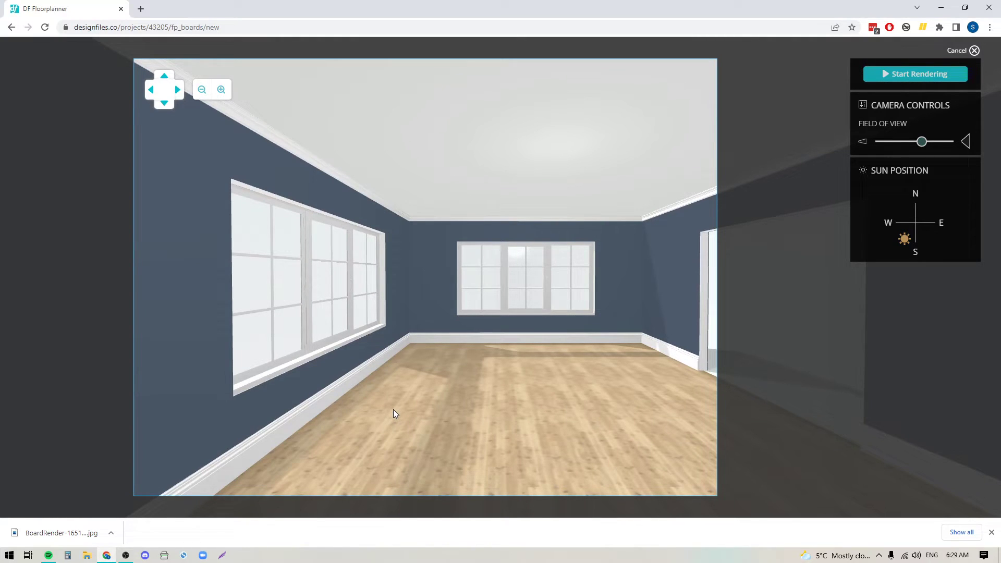
pyautogui.moveTo(562, 410); pyautogui.dragTo(467, 406)
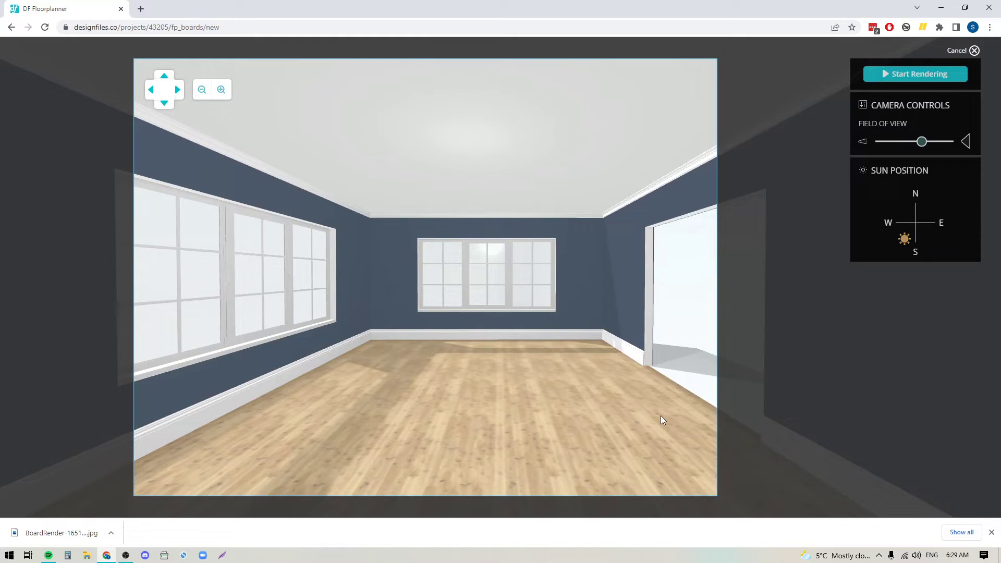
pyautogui.click(916, 74)
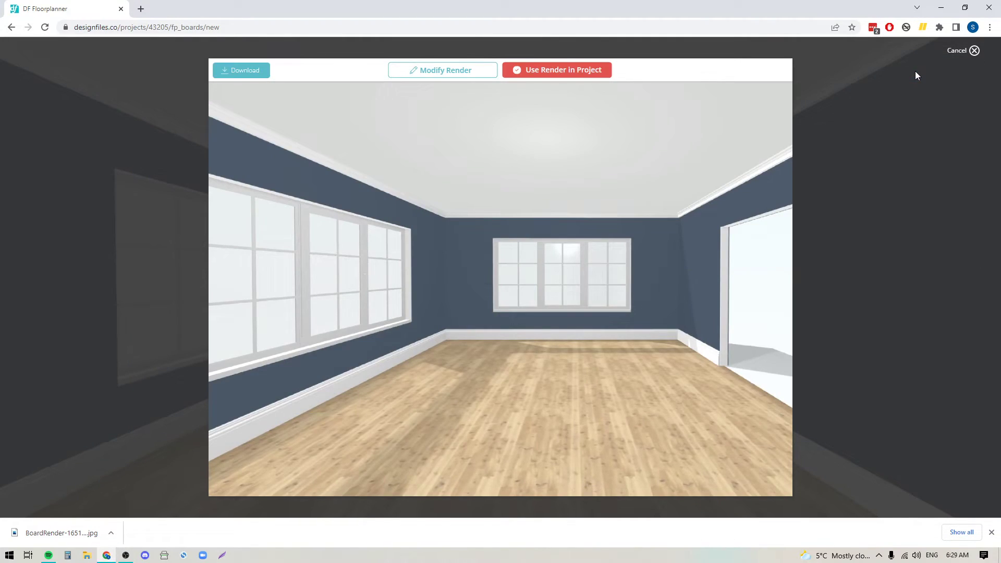
pyautogui.click(235, 73)
# Use the render as the 3D Perspective view, save the design, and return to the designs page.
pyautogui.click(562, 74)
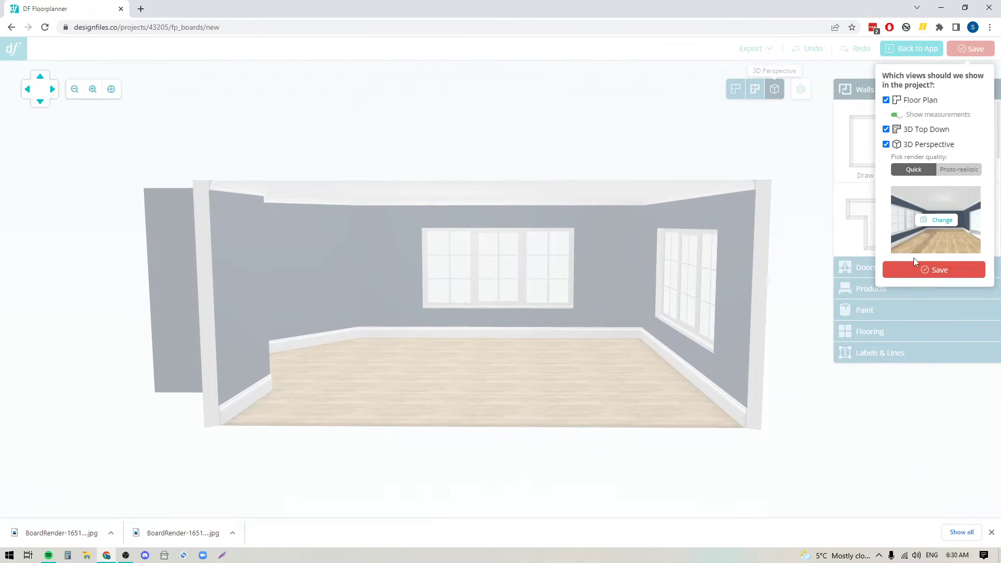
pyautogui.click(933, 268)
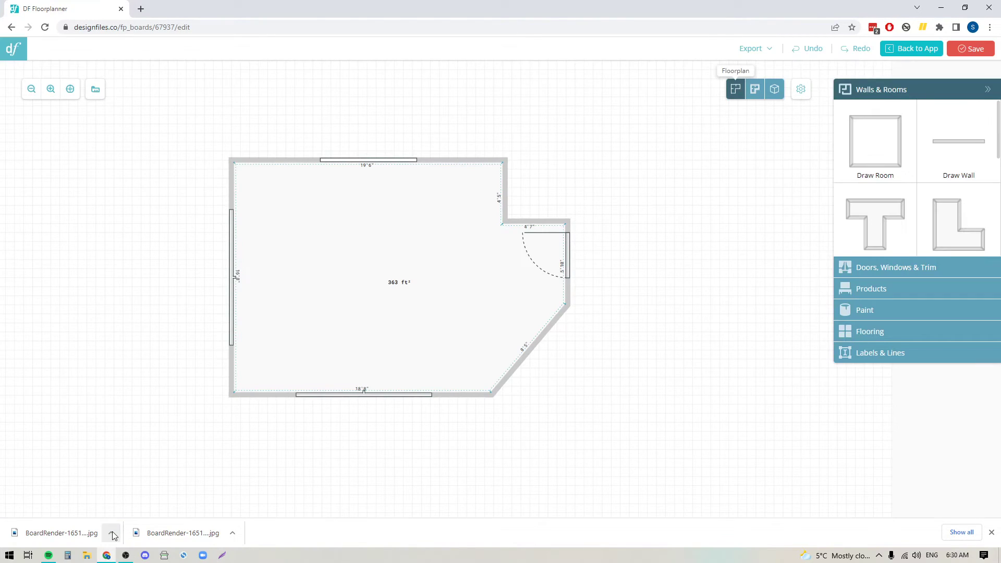
pyautogui.click(912, 50)
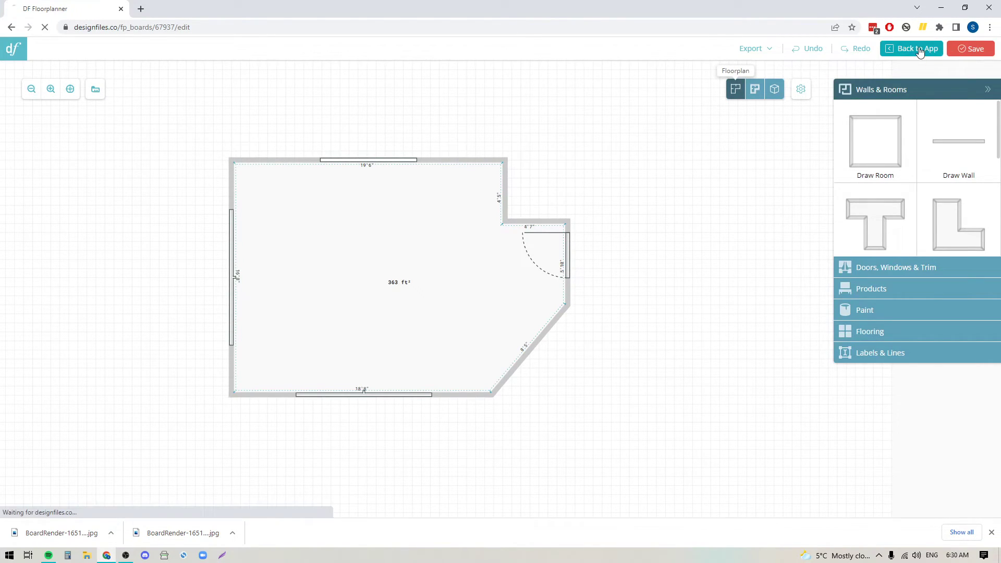
# Show the first BoardRender JPG in Downloads and also select the second one.
pyautogui.click(112, 533)
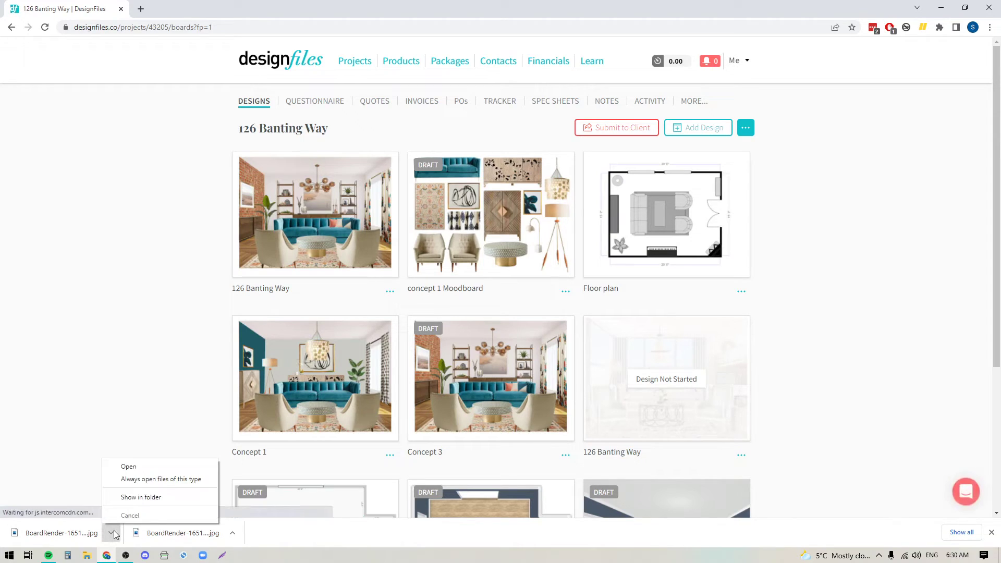
pyautogui.click(141, 497)
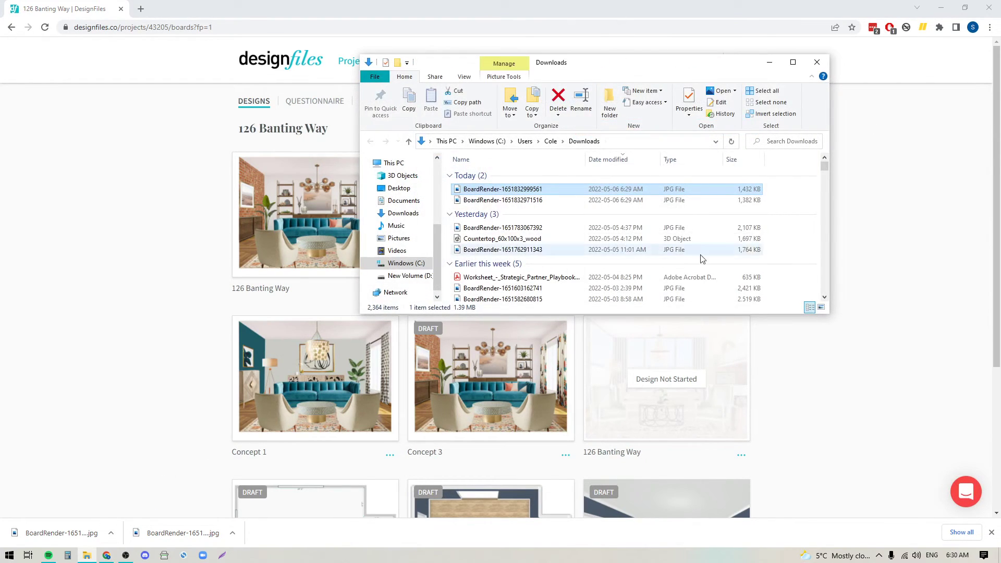
pyautogui.keyDown('shift'); pyautogui.click(526, 202); pyautogui.keyUp('shift')
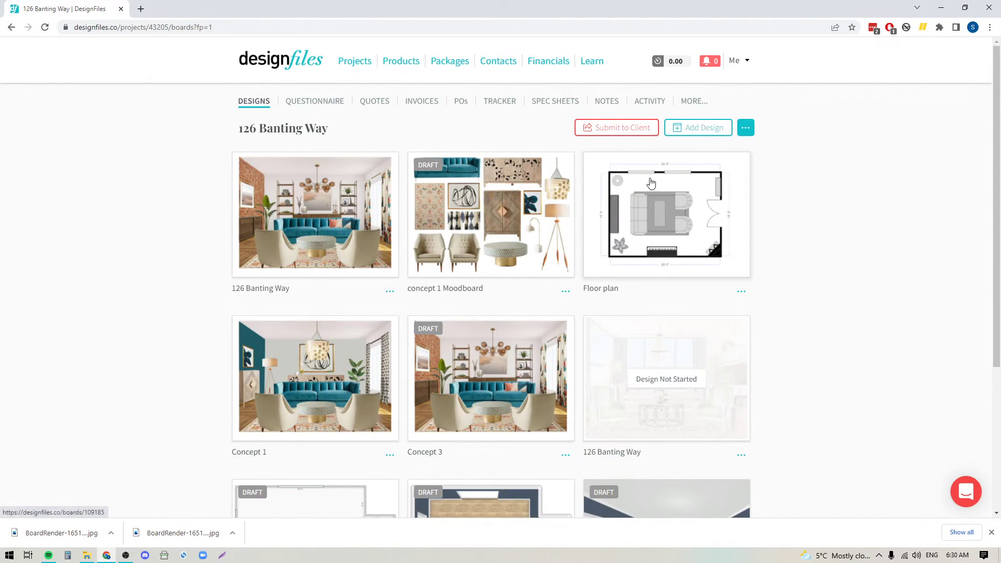
# Create a new Moodboard / Roomboard design for the project.
pyautogui.scroll(-5, 648, 183)
pyautogui.scroll(5, 677, 179)
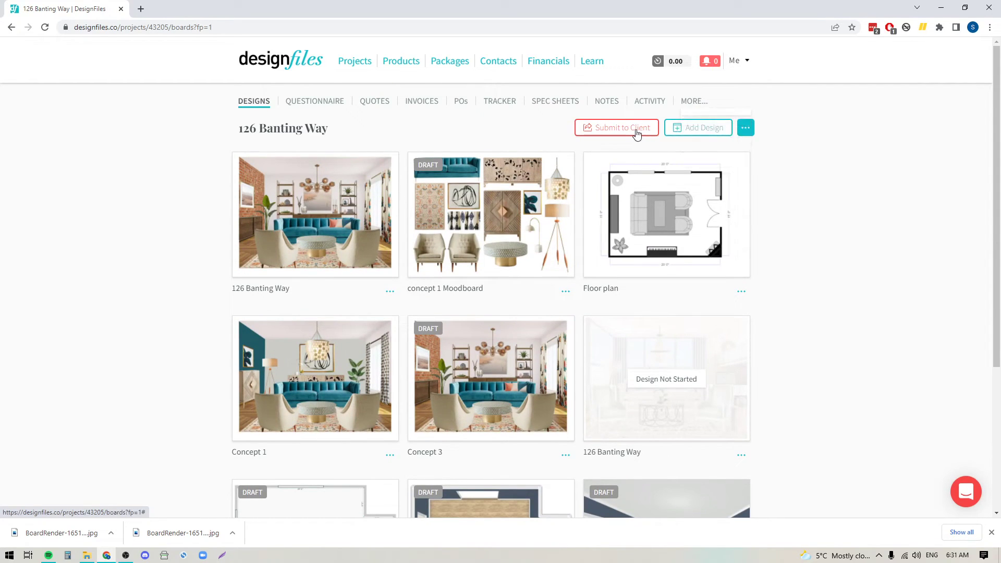
pyautogui.click(695, 128)
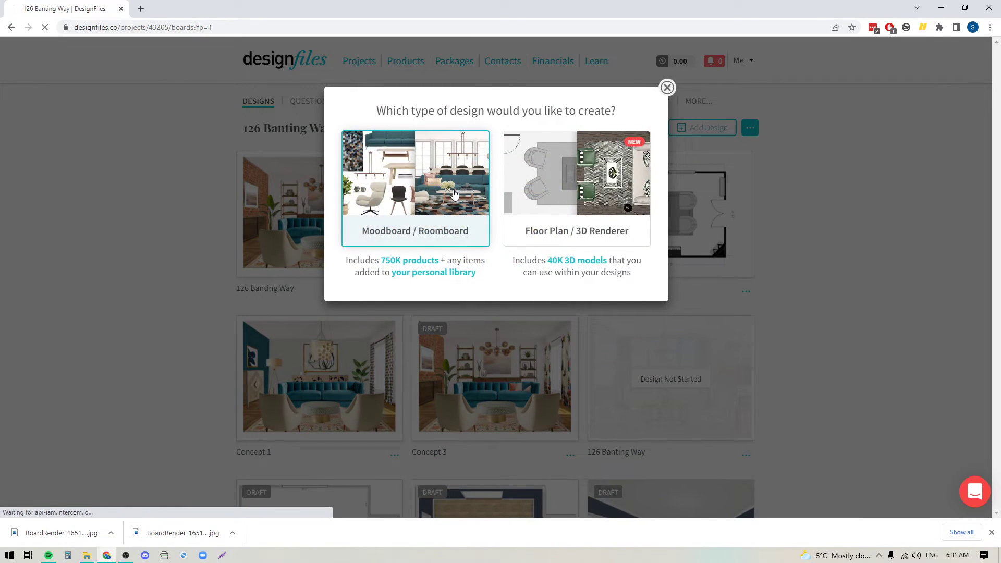
pyautogui.click(412, 198)
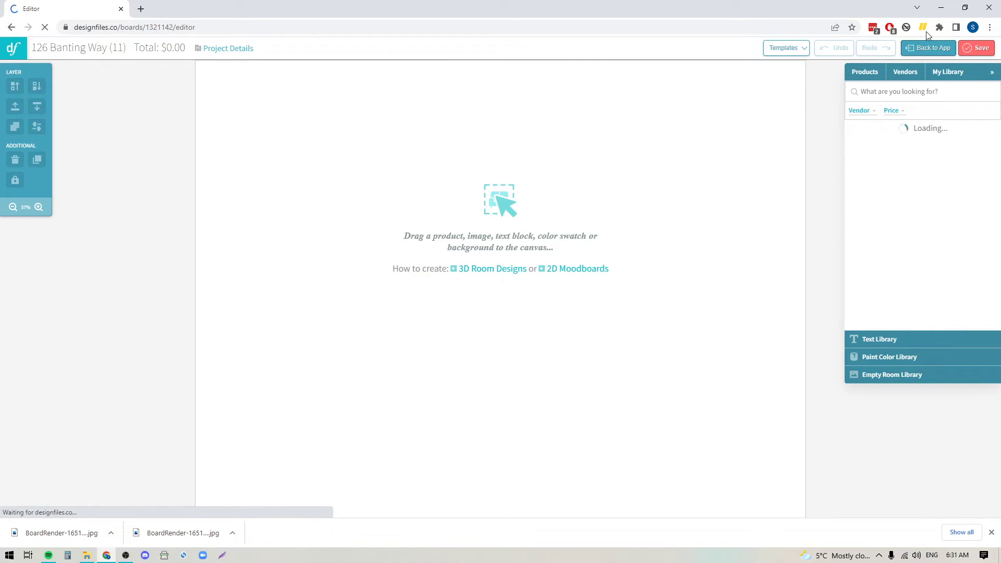
# Upload both BoardRender images from the computer into My Library.
pyautogui.click(947, 73)
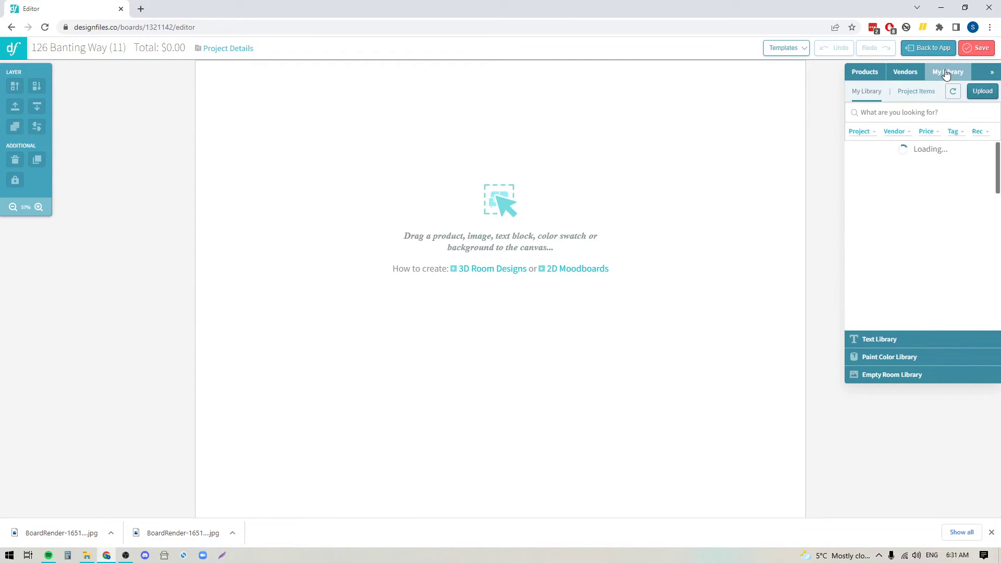
pyautogui.click(982, 92)
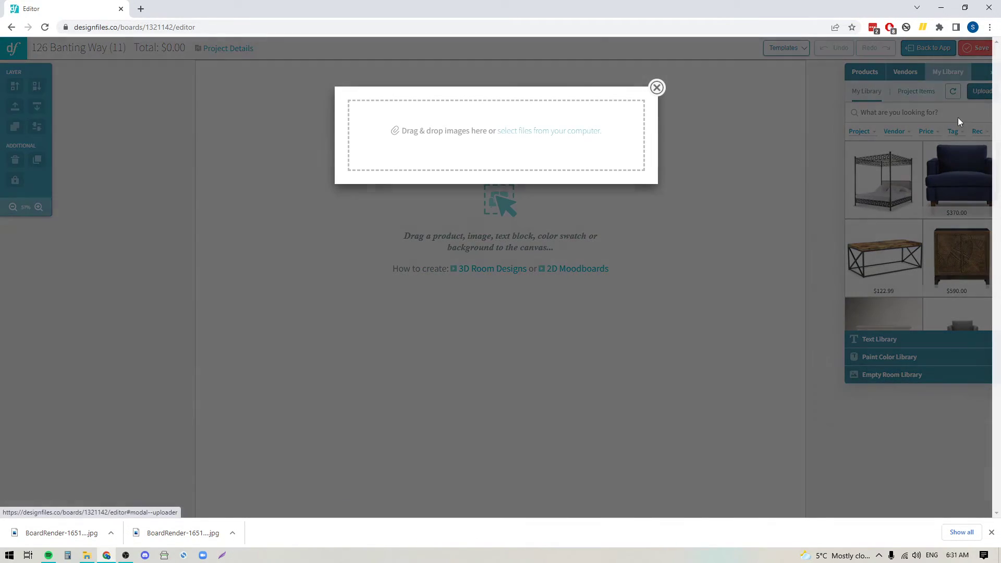
pyautogui.click(542, 132)
pyautogui.click(293, 94)
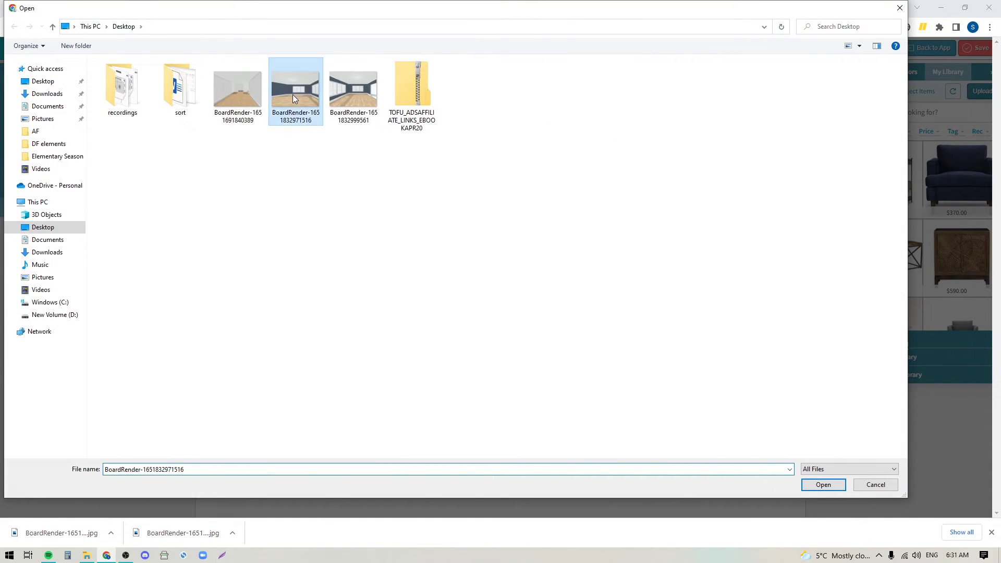
pyautogui.keyDown('ctrl'); pyautogui.click(348, 96); pyautogui.keyUp('ctrl')
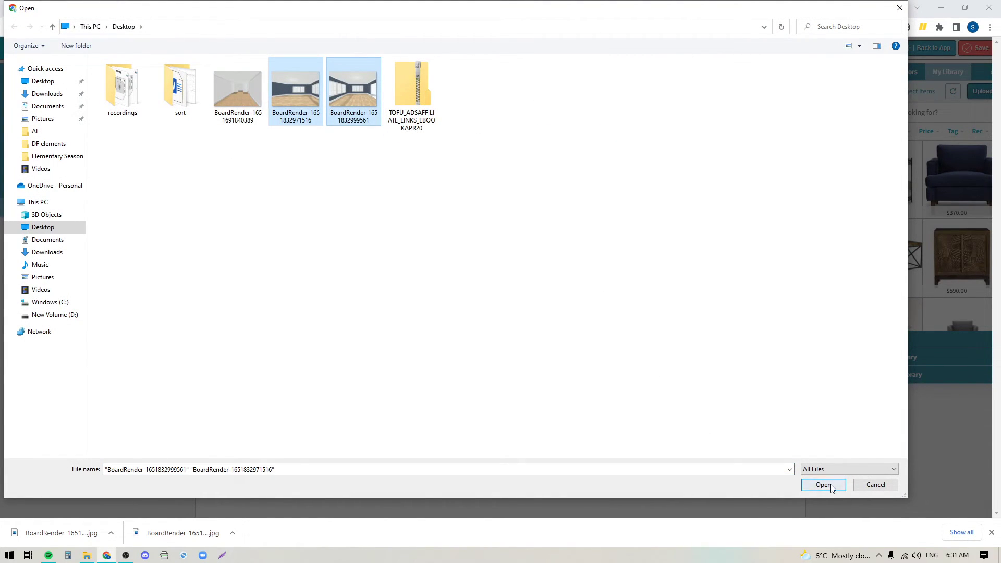
pyautogui.click(804, 485)
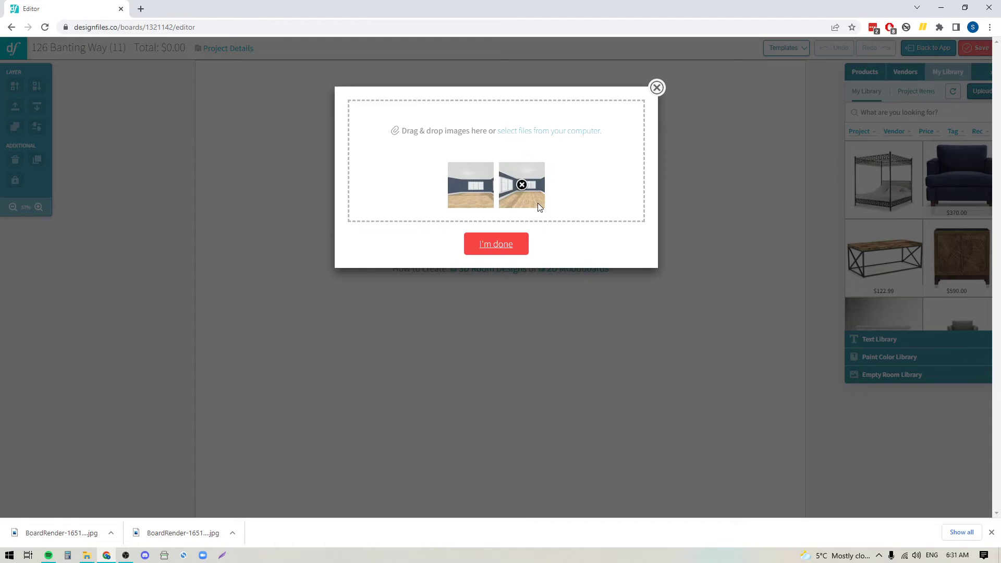
# Name the uploaded images 'test' and 'room 2' and save them as library items.
pyautogui.click(499, 248)
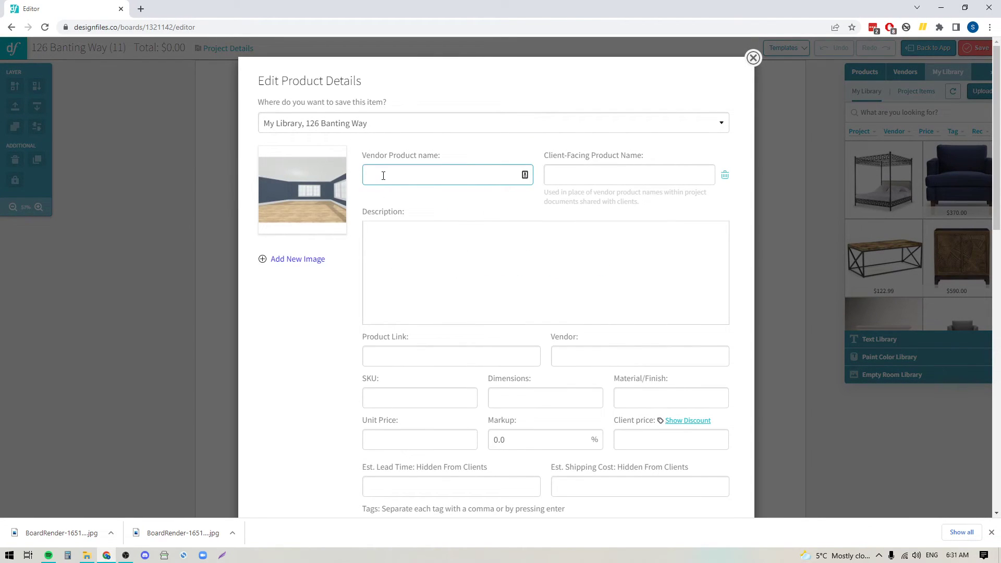
pyautogui.write('test')
pyautogui.scroll(-6, 479, 454)
pyautogui.scroll(-3, 481, 431)
pyautogui.click(373, 191)
pyautogui.write('r')
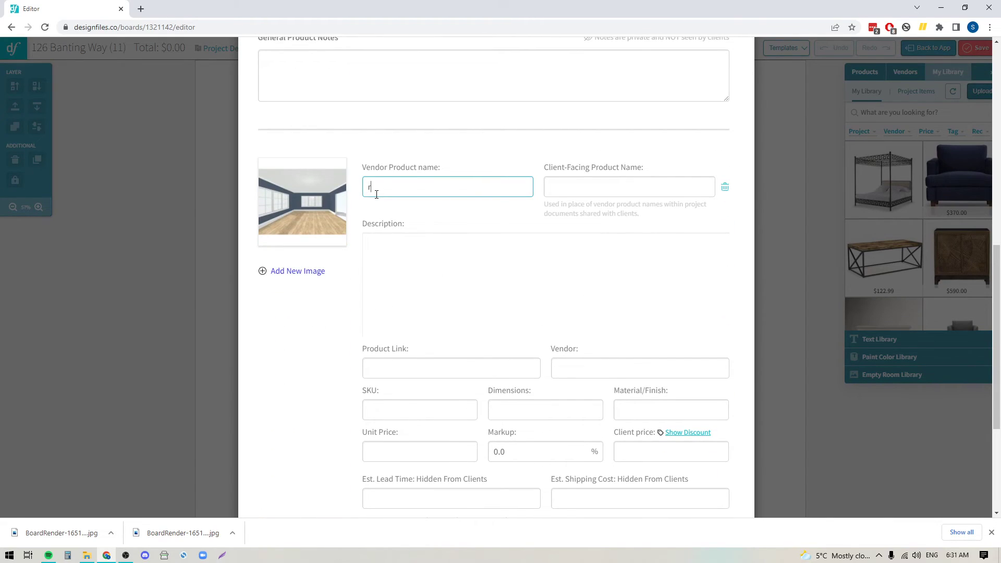
pyautogui.write('oom 2')
pyautogui.scroll(-5, 427, 320)
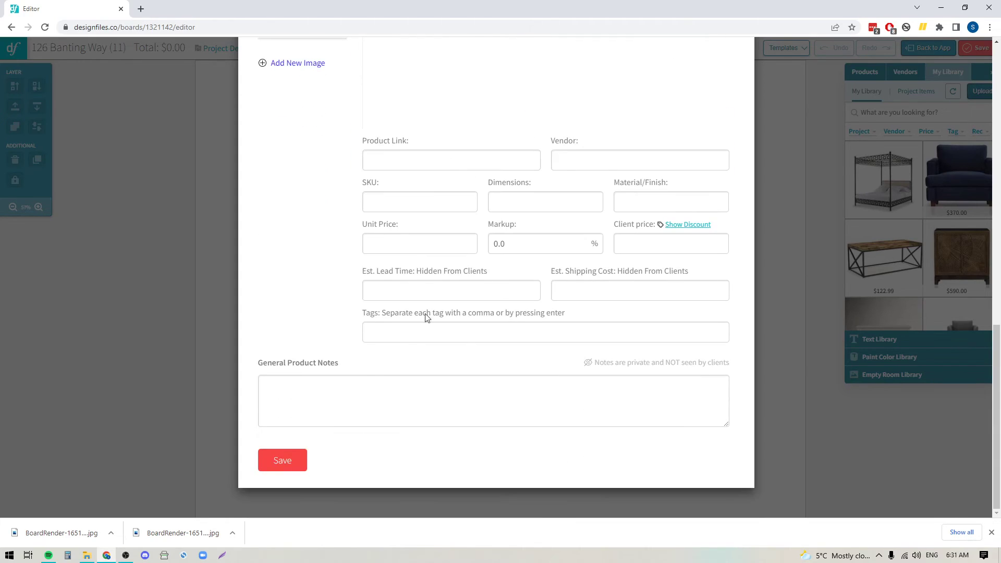
pyautogui.click(290, 463)
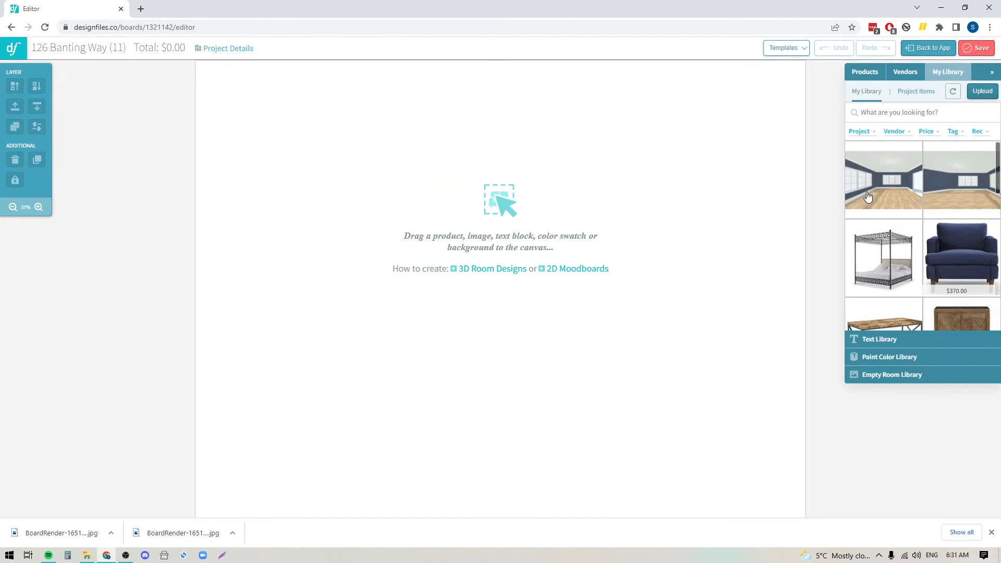
# Place the room render on the canvas with BG Removal Amount to Remove set to 0.
pyautogui.moveTo(875, 195); pyautogui.dragTo(558, 267)
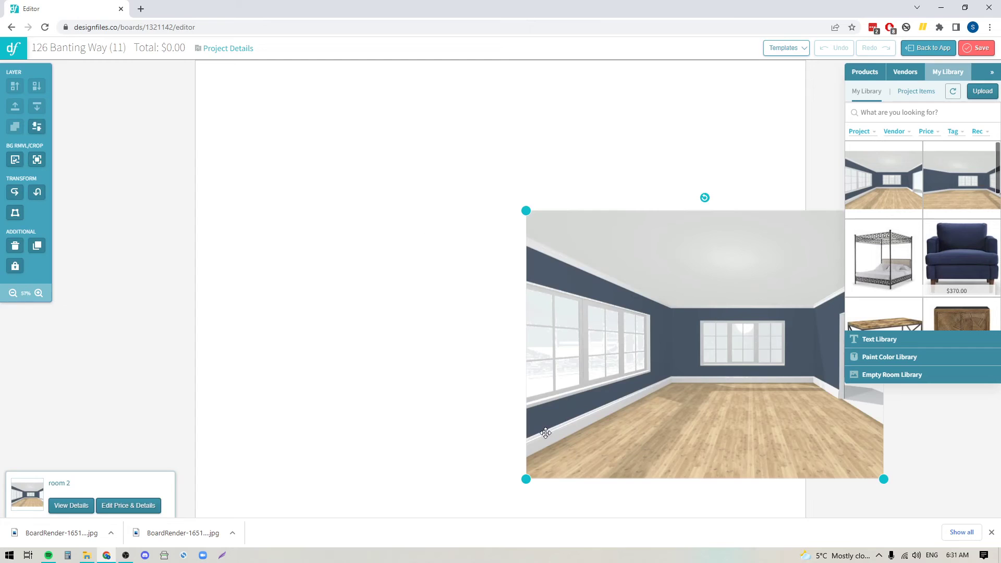
pyautogui.moveTo(721, 402); pyautogui.dragTo(385, 247)
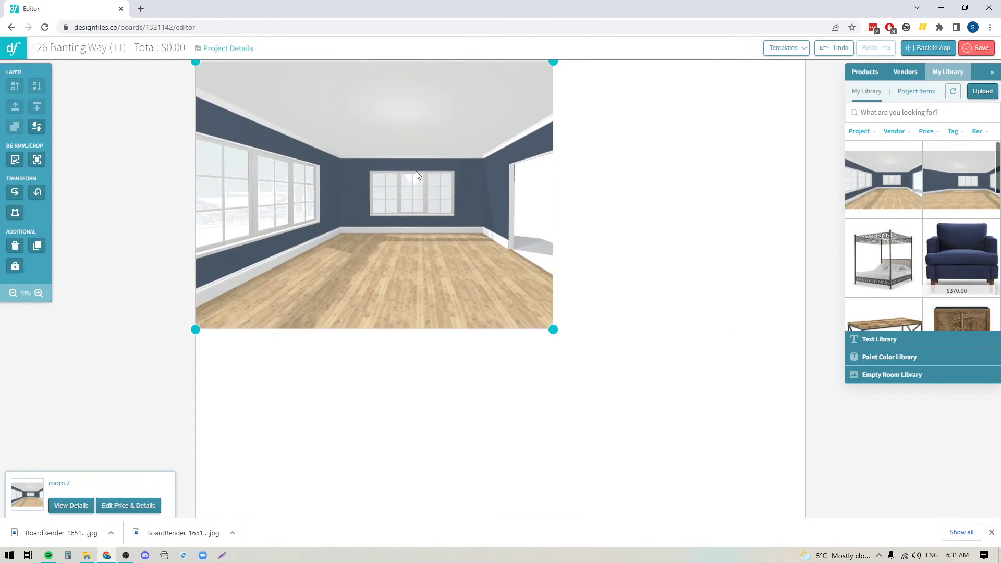
pyautogui.click(15, 160)
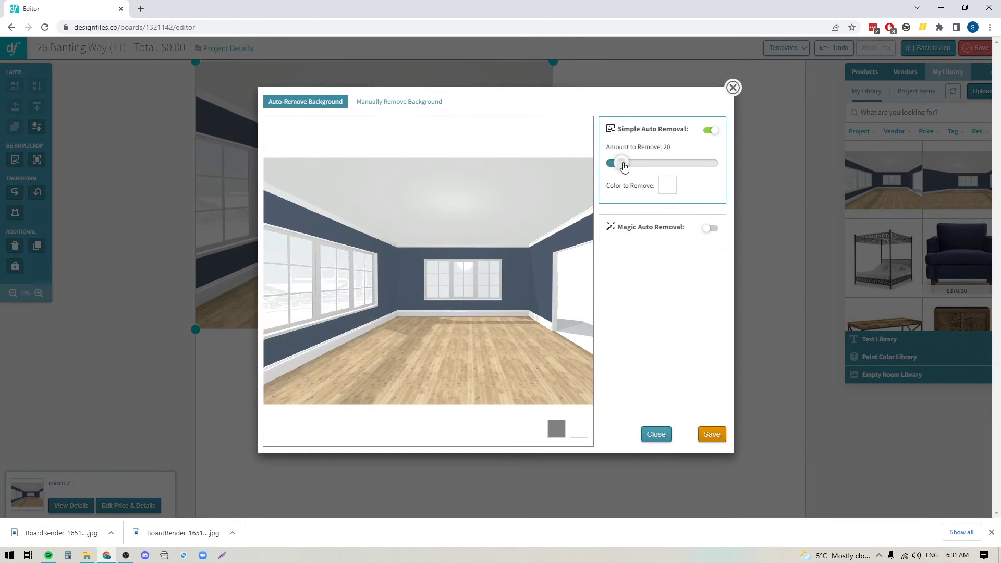
pyautogui.moveTo(624, 166); pyautogui.dragTo(616, 168)
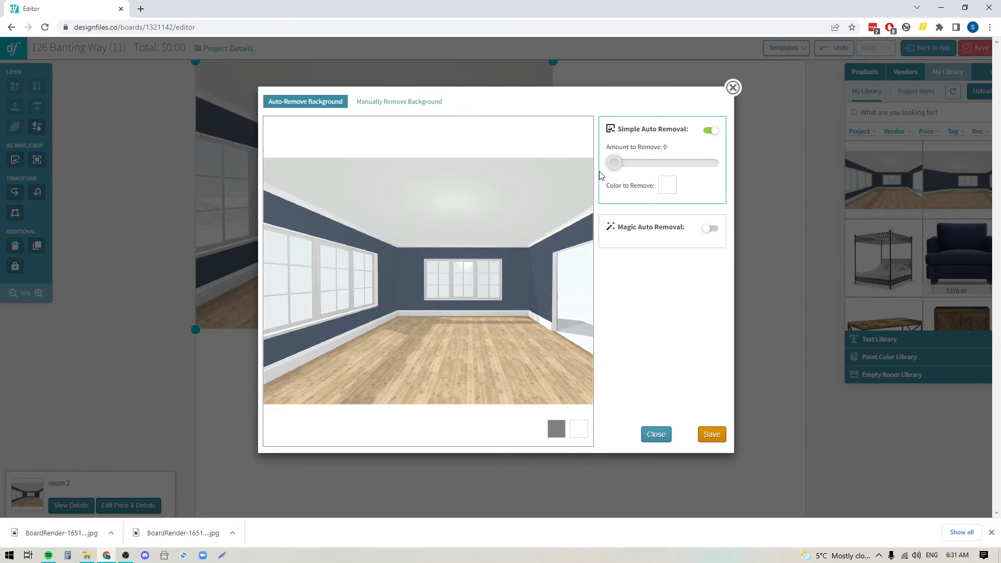
pyautogui.moveTo(614, 163)
pyautogui.mouseDown()
pyautogui.moveTo(648, 163)
pyautogui.moveTo(607, 174)
pyautogui.mouseUp()
pyautogui.click(720, 436)
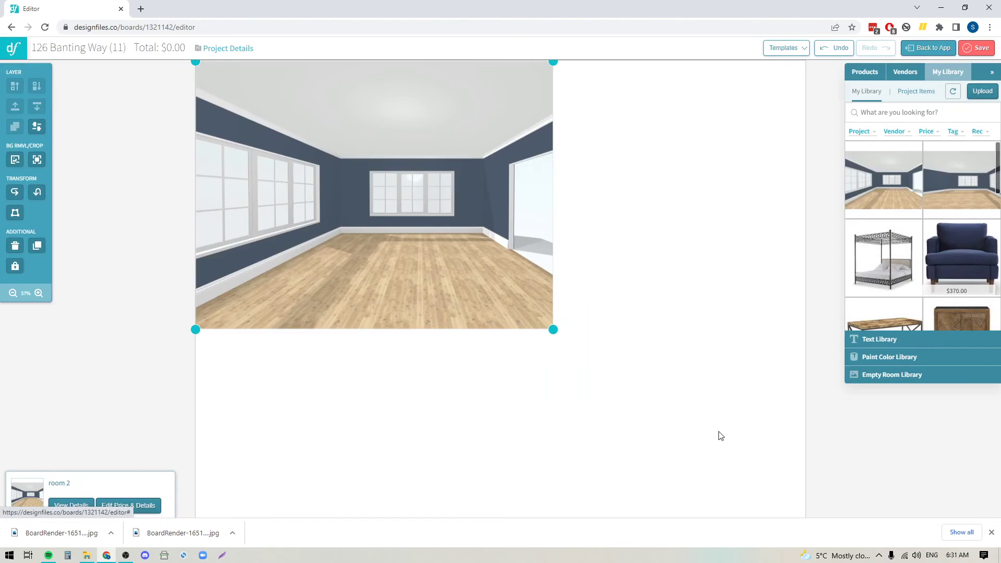
# Enlarge the room image to fill the canvas, then deselect it.
pyautogui.moveTo(553, 329); pyautogui.dragTo(822, 512)
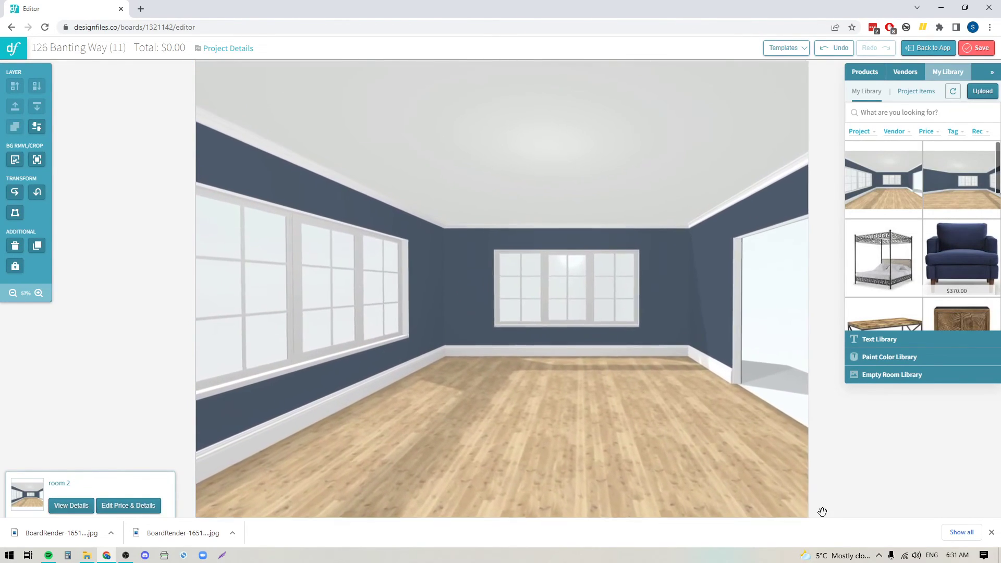
pyautogui.click(992, 532)
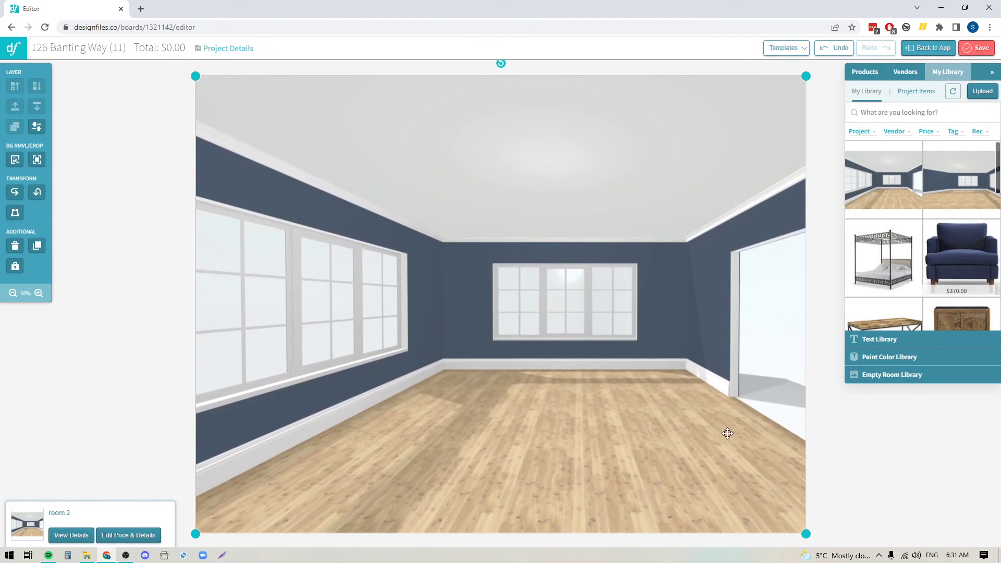
pyautogui.click(853, 442)
pyautogui.scroll(-2, 922, 294)
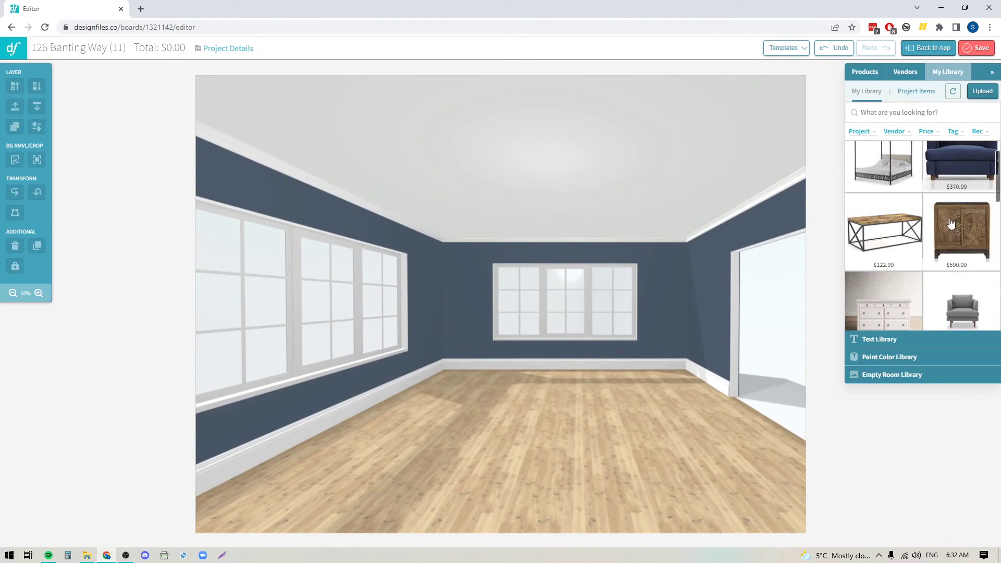
pyautogui.moveTo(951, 225); pyautogui.dragTo(613, 314)
pyautogui.moveTo(631, 396); pyautogui.dragTo(503, 409)
pyautogui.moveTo(591, 298); pyautogui.dragTo(559, 353)
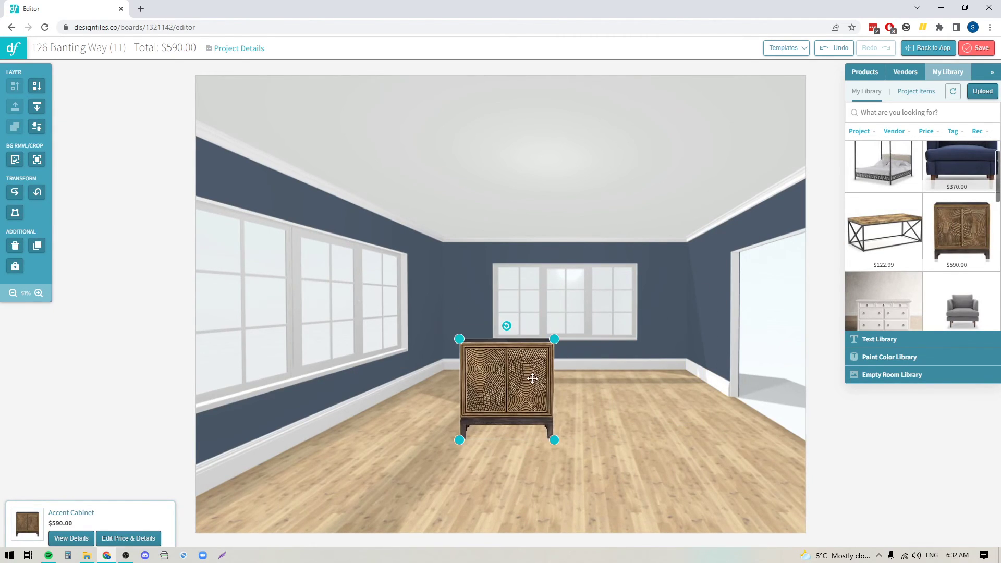
pyautogui.moveTo(522, 396); pyautogui.dragTo(659, 382)
pyautogui.press('Delete')
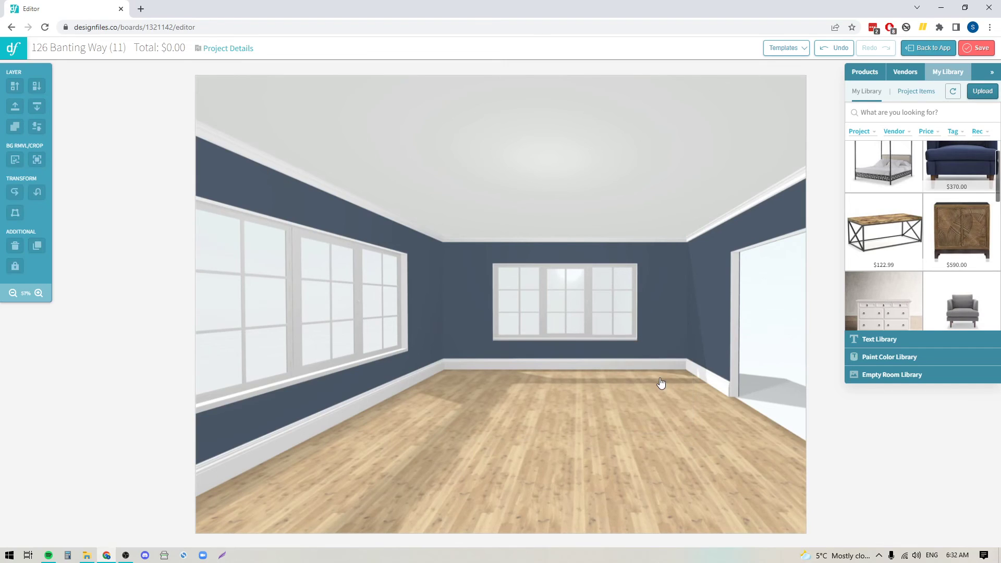